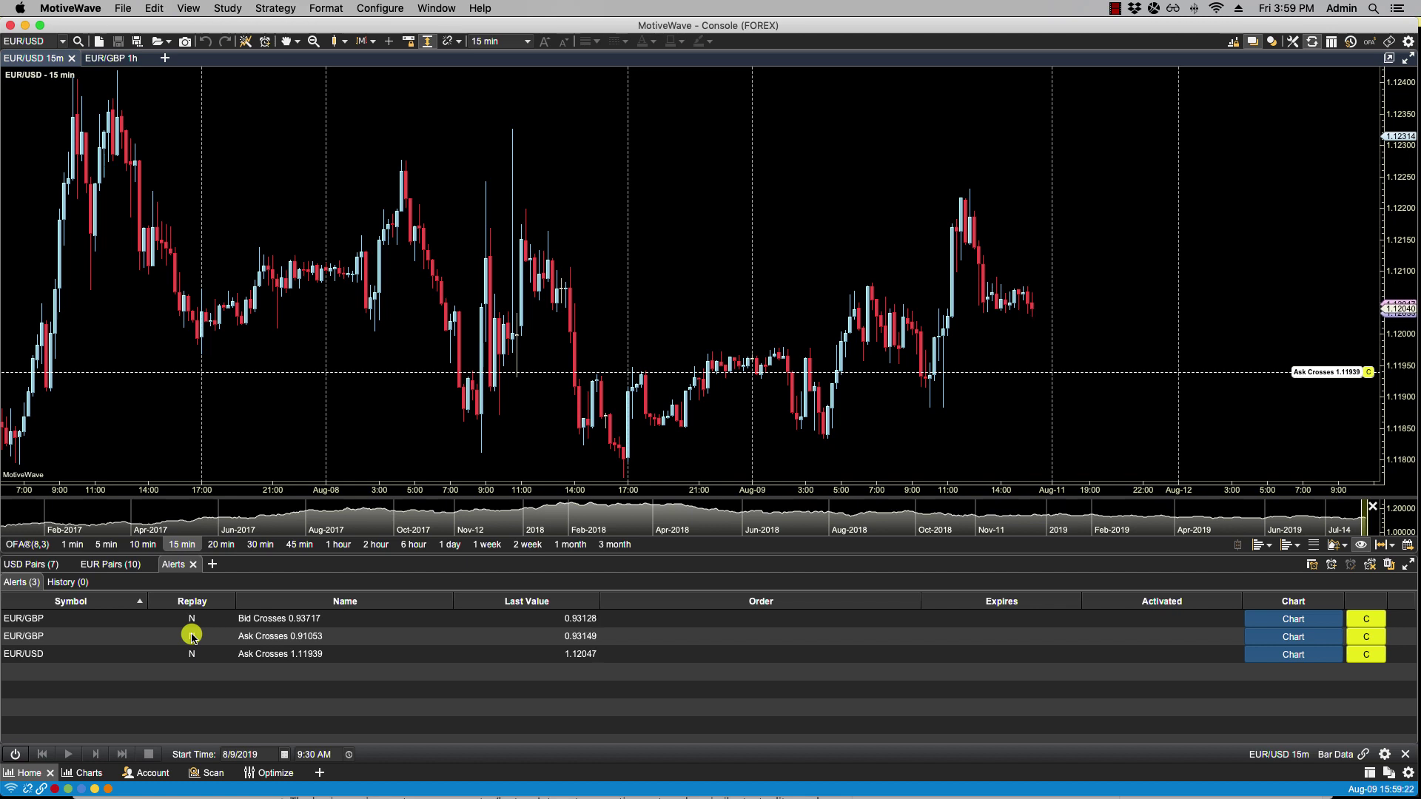
Add an extra Alerts tab, then close it to reveal the EUR/GBP 1h chart with 0.93717/0.91053 alert lines.
{"action": "left_click", "coordinate": [166, 59]}
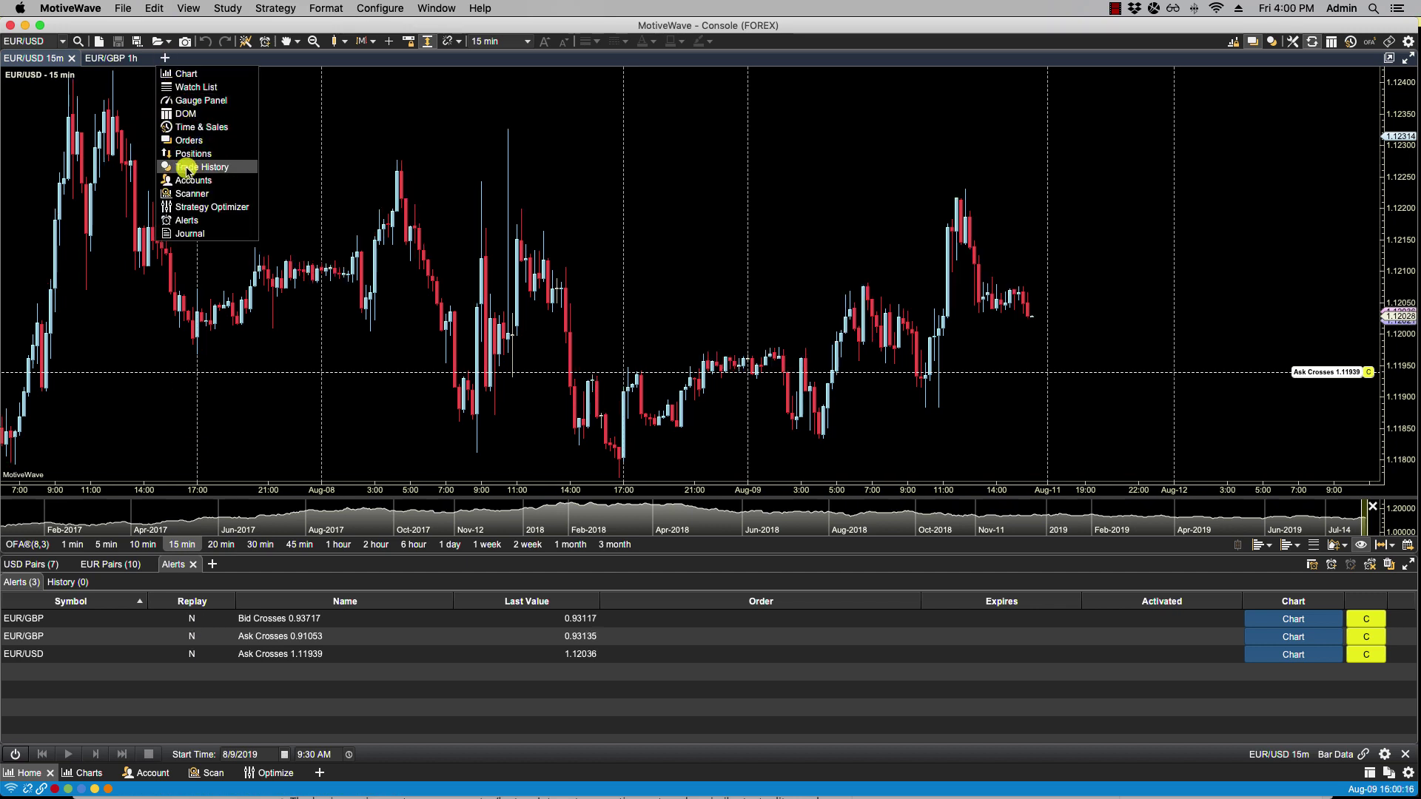
{"action": "left_click", "coordinate": [187, 220]}
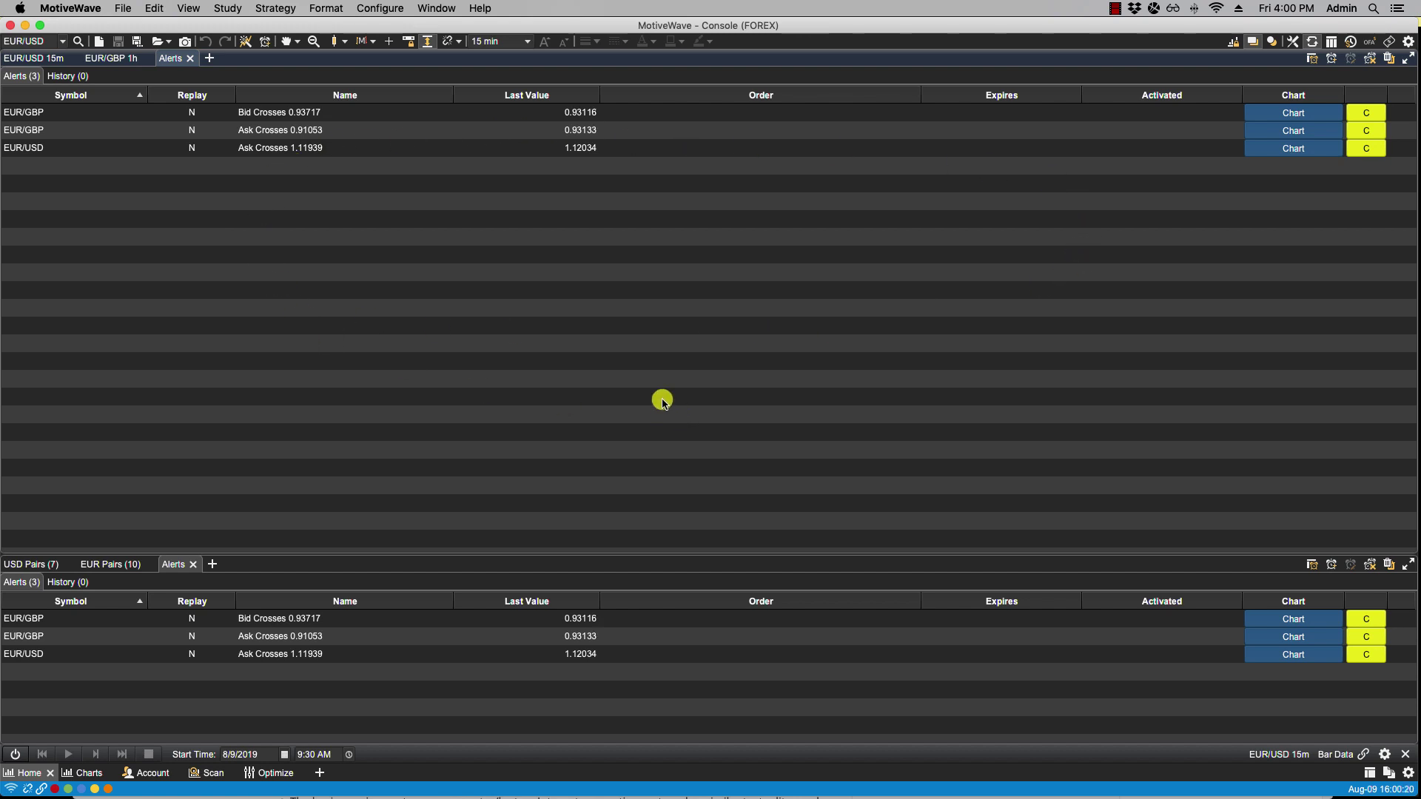
{"action": "left_click", "coordinate": [190, 58]}
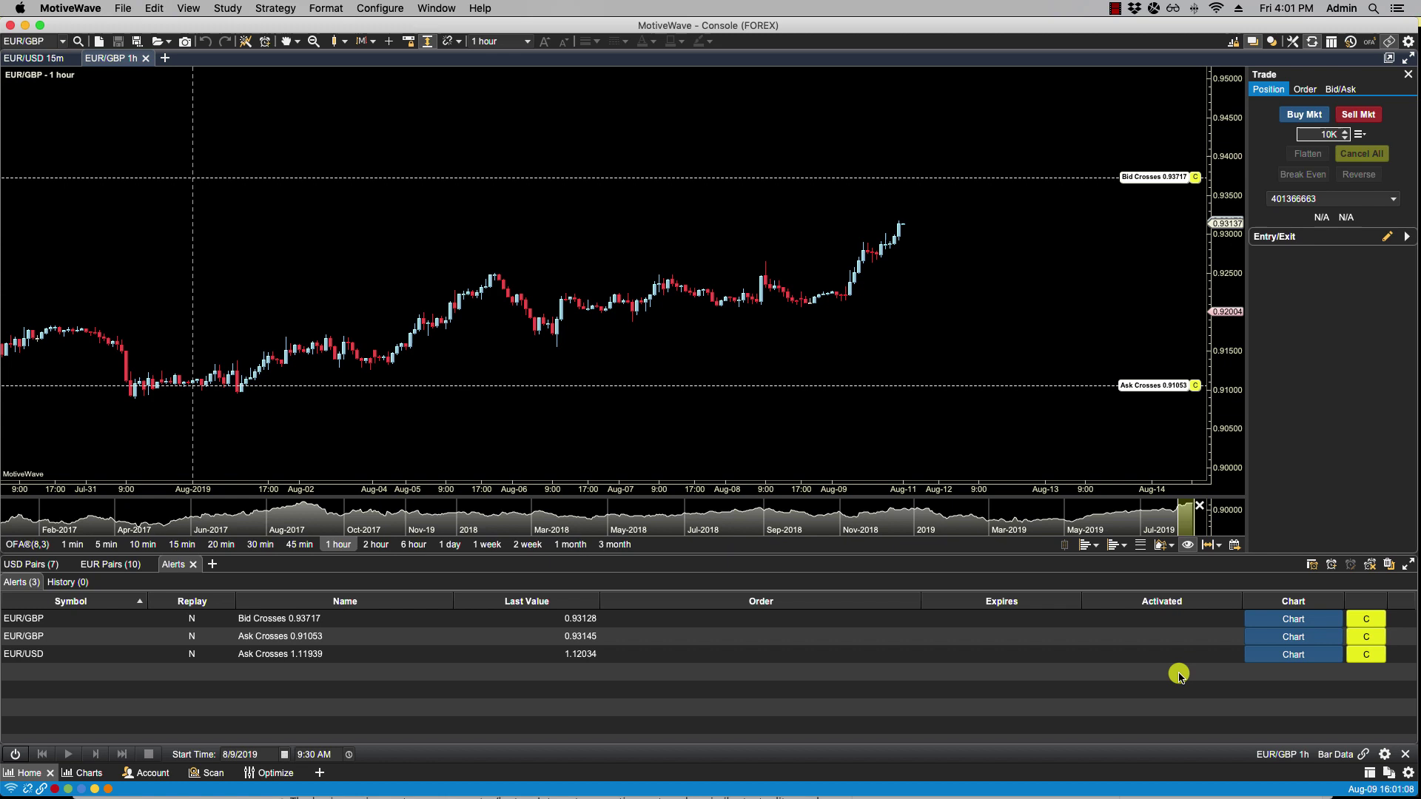
Open the EUR/USD 15-minute chart from its row in the Alerts table.
{"action": "left_click", "coordinate": [1294, 657]}
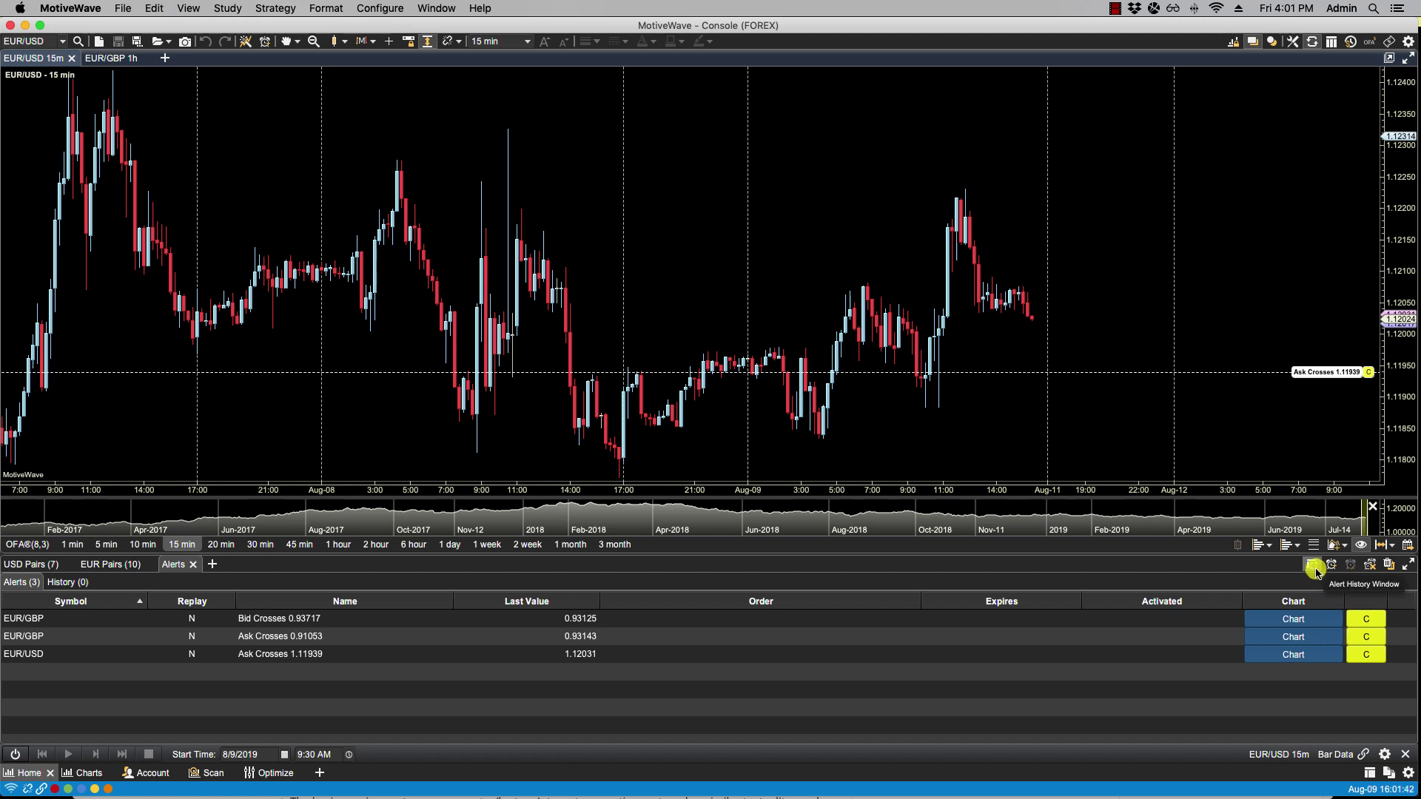
{"action": "left_click", "coordinate": [1314, 569]}
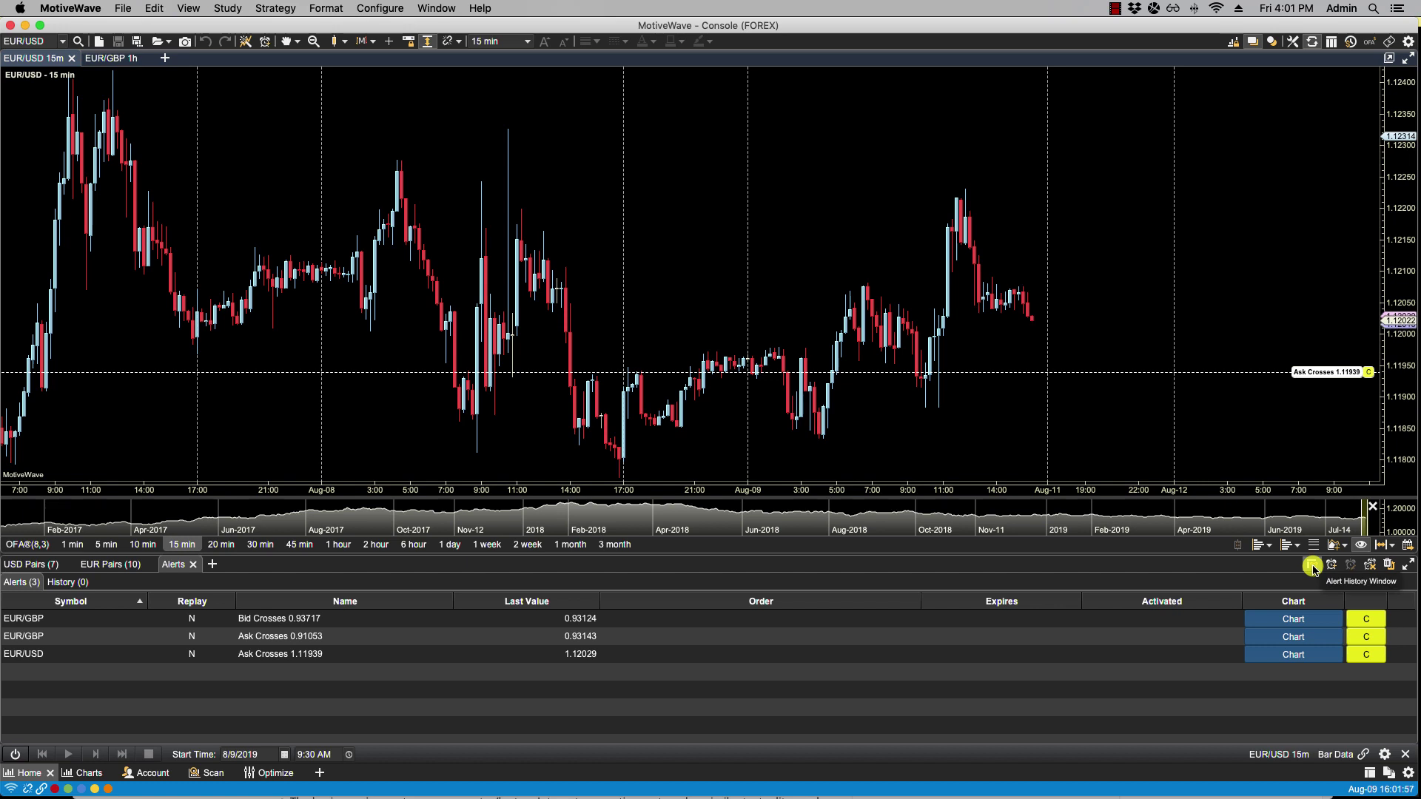
{"action": "left_click", "coordinate": [1313, 569]}
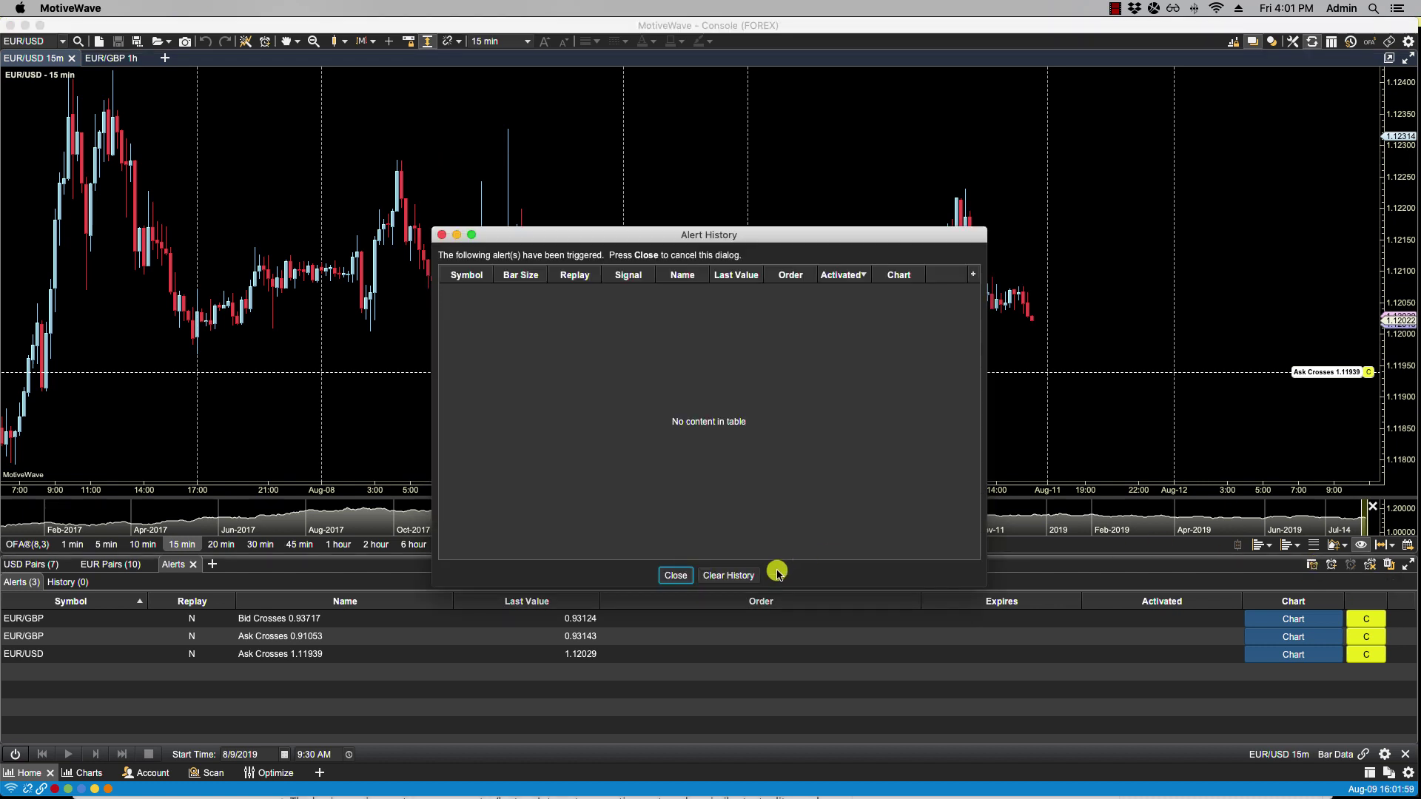
{"action": "left_click", "coordinate": [676, 577]}
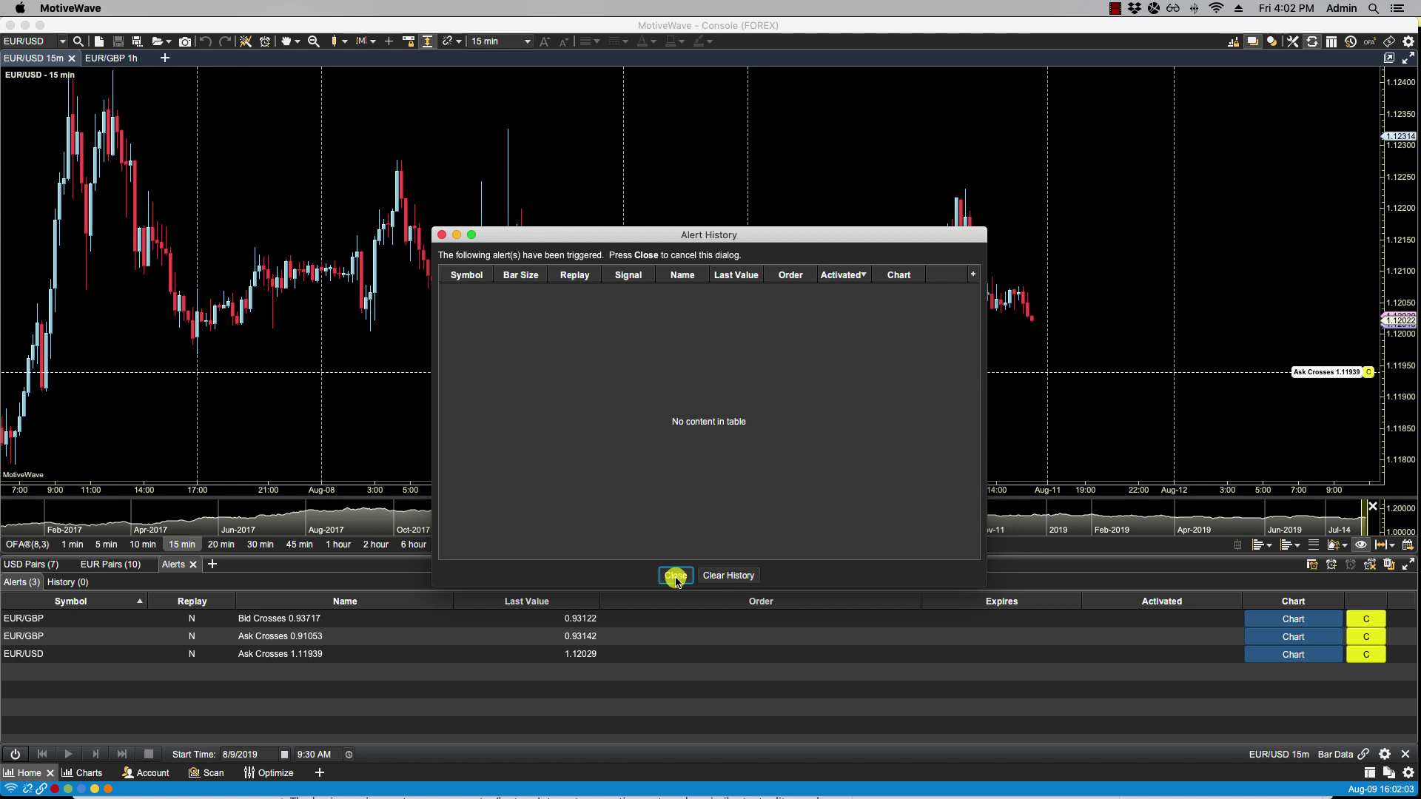
{"action": "left_click", "coordinate": [676, 576]}
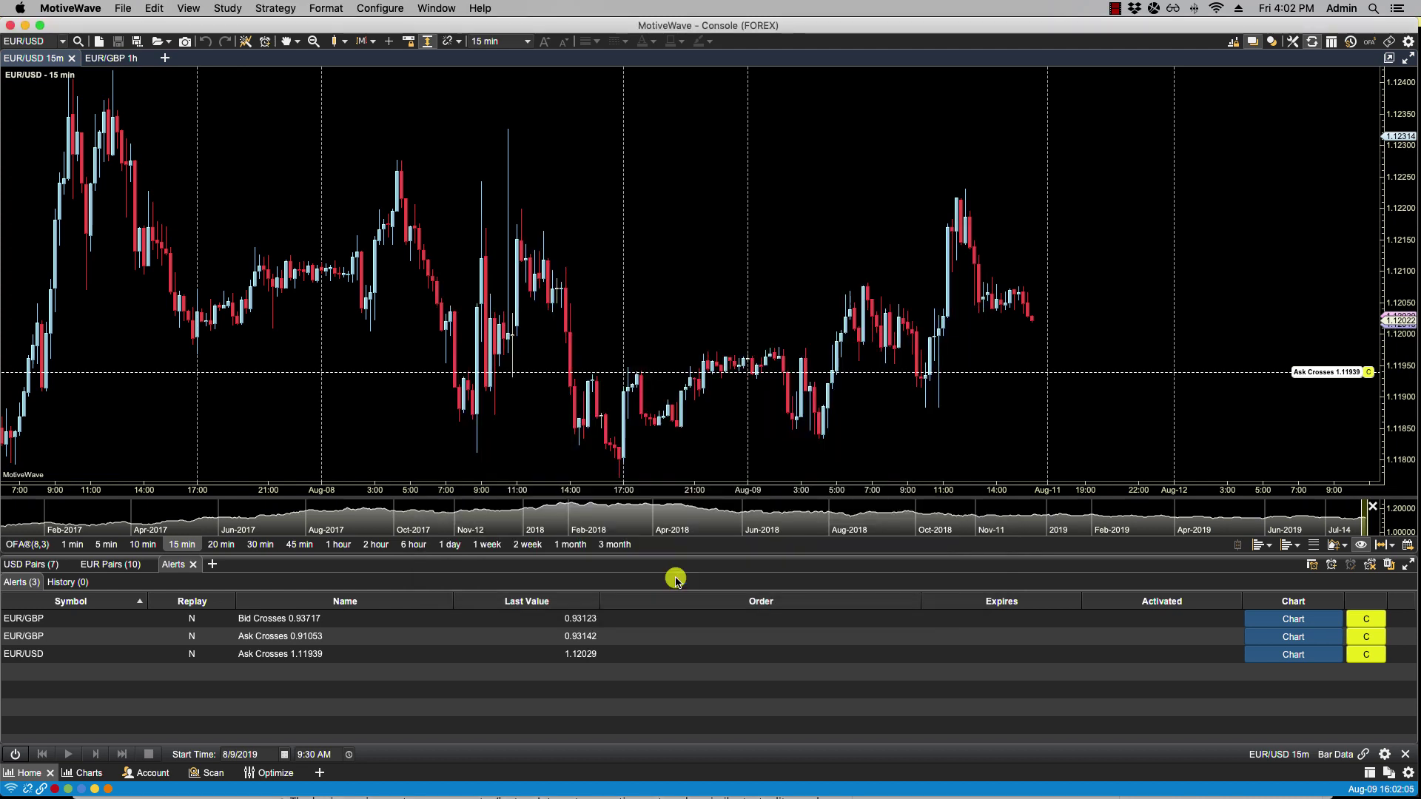
{"action": "left_click", "coordinate": [65, 583]}
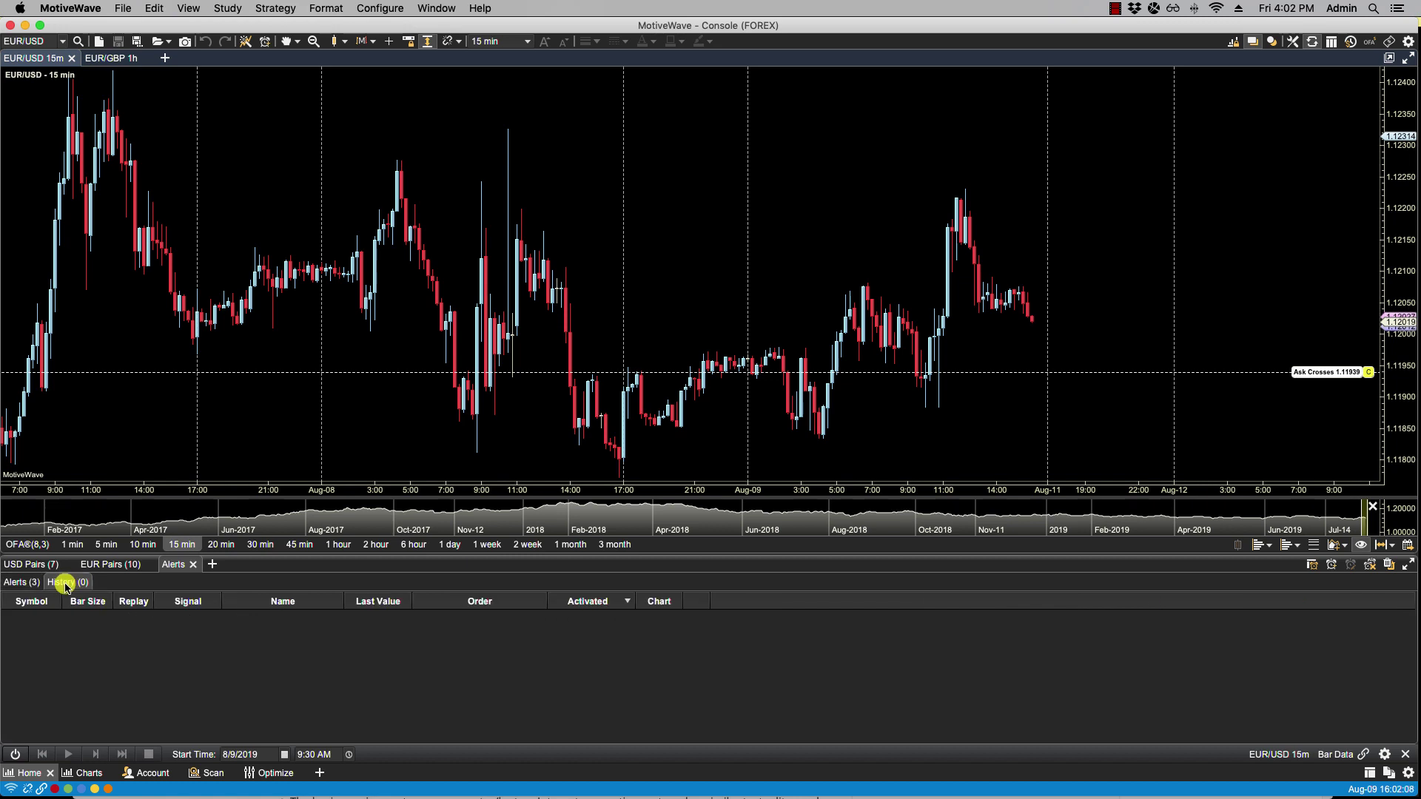
{"action": "left_click", "coordinate": [18, 583]}
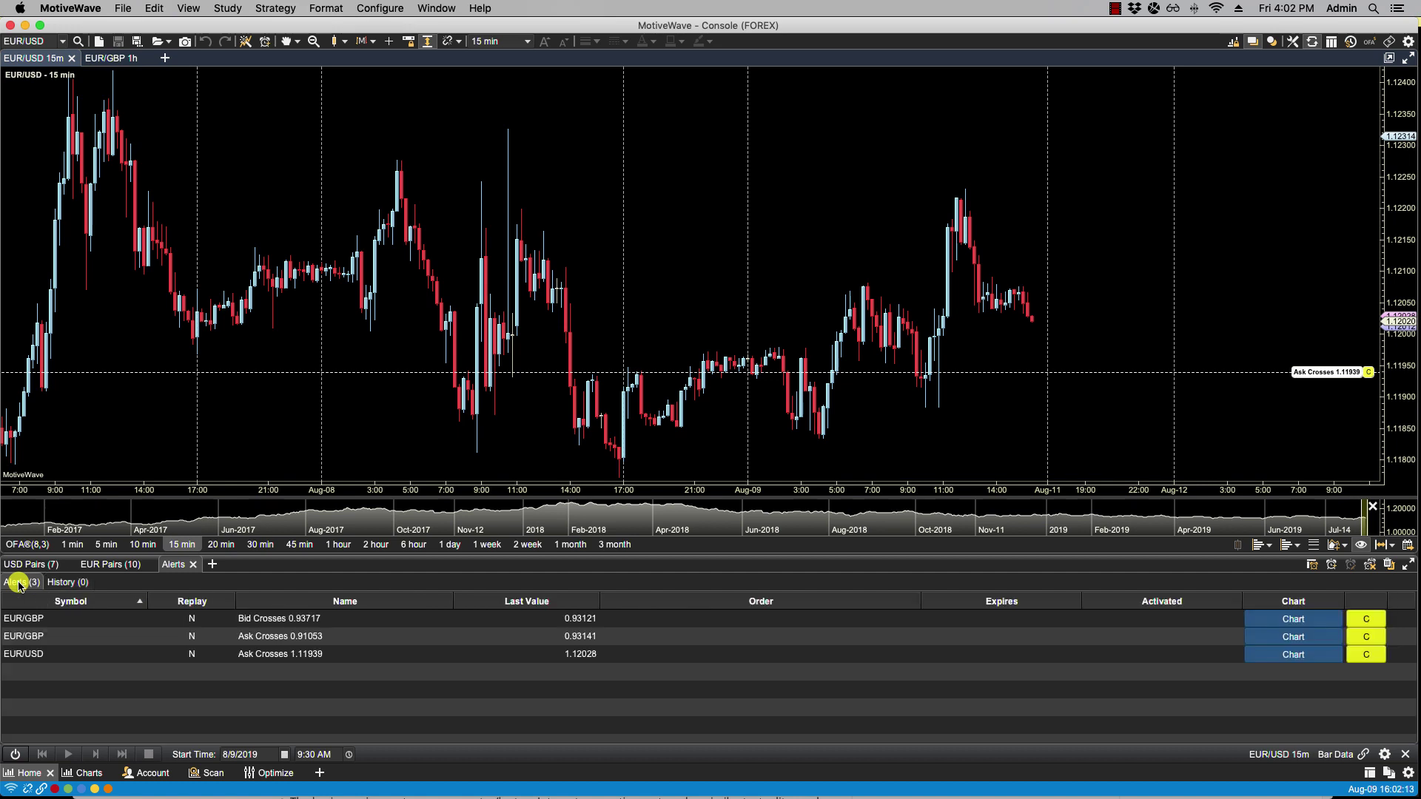
{"action": "left_click", "coordinate": [1331, 567]}
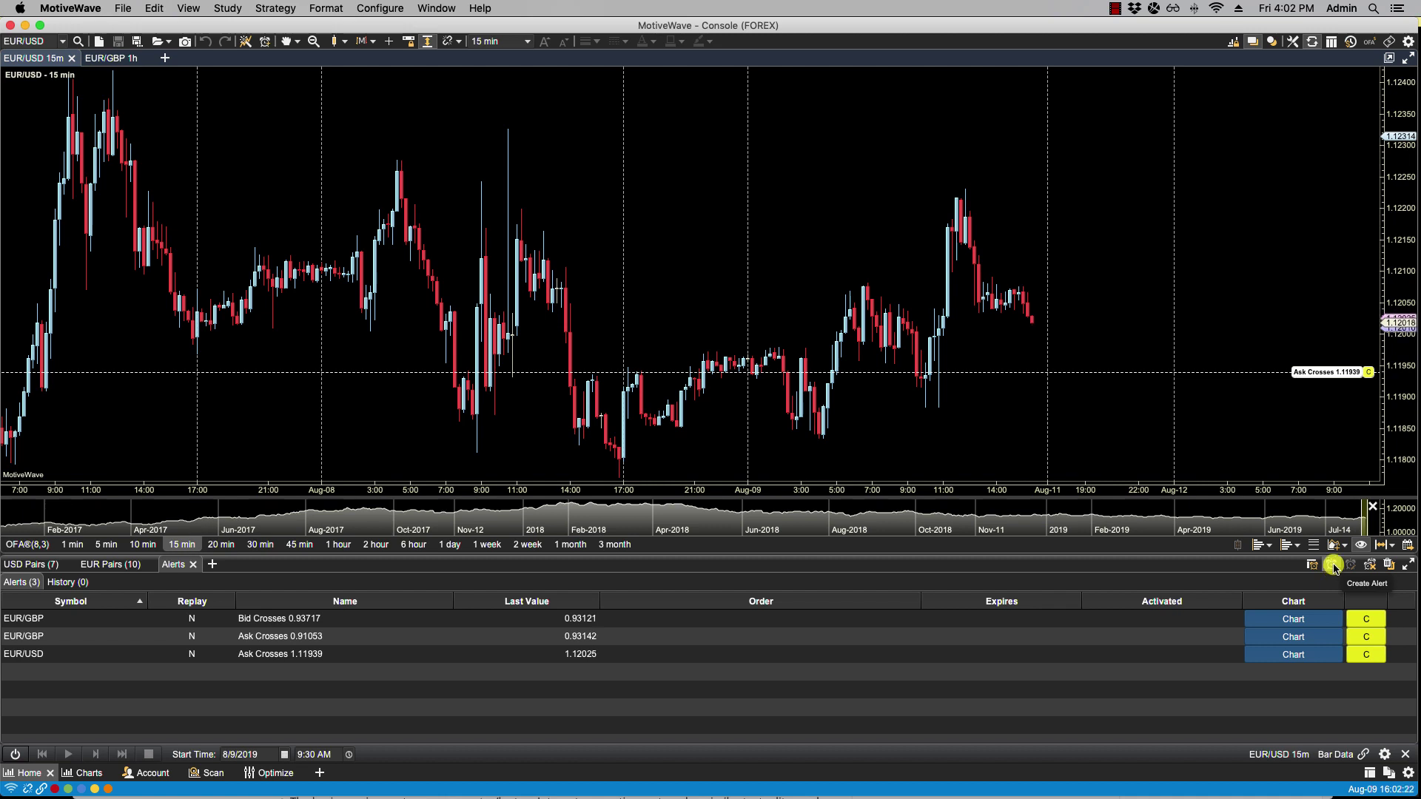
{"action": "right_click", "coordinate": [1388, 250]}
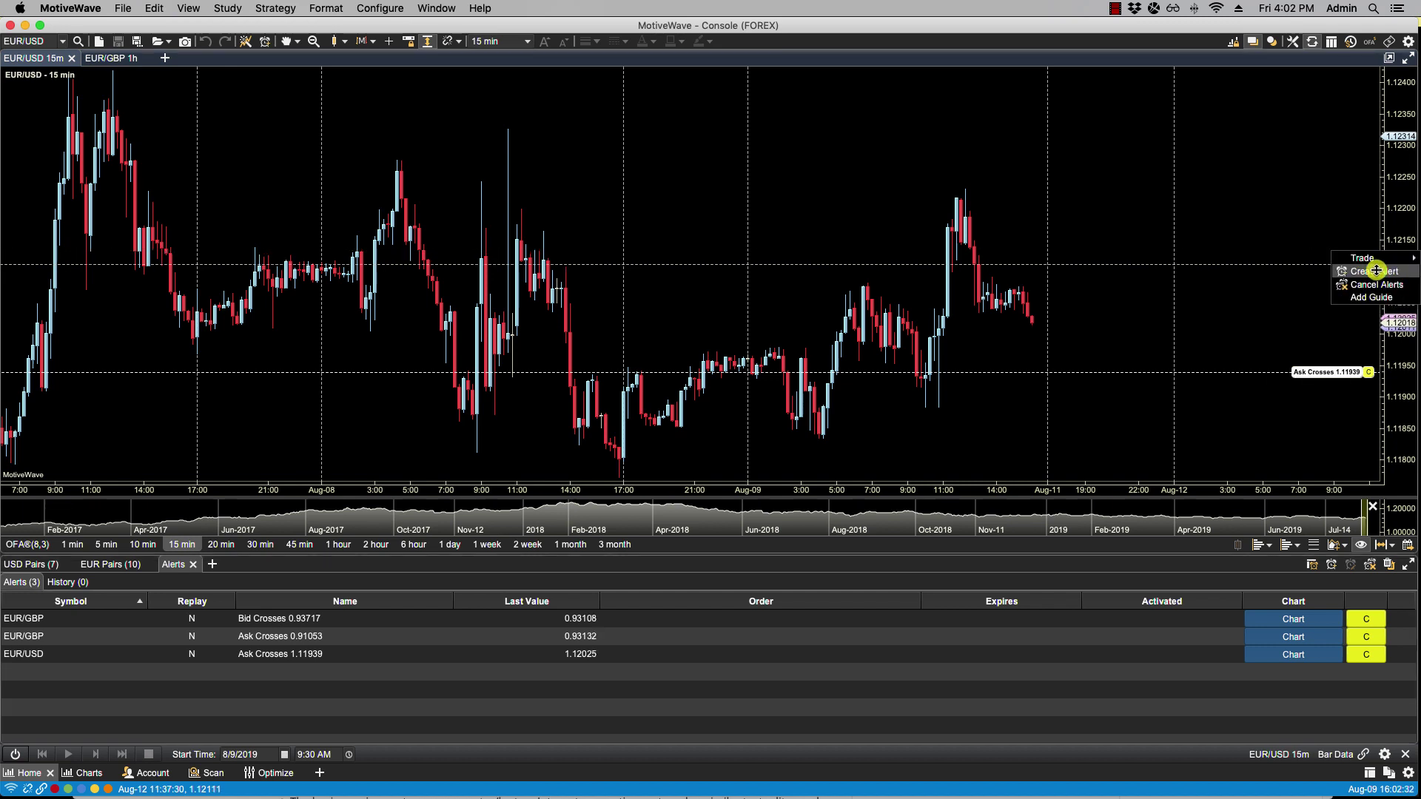
{"action": "left_click", "coordinate": [1173, 697]}
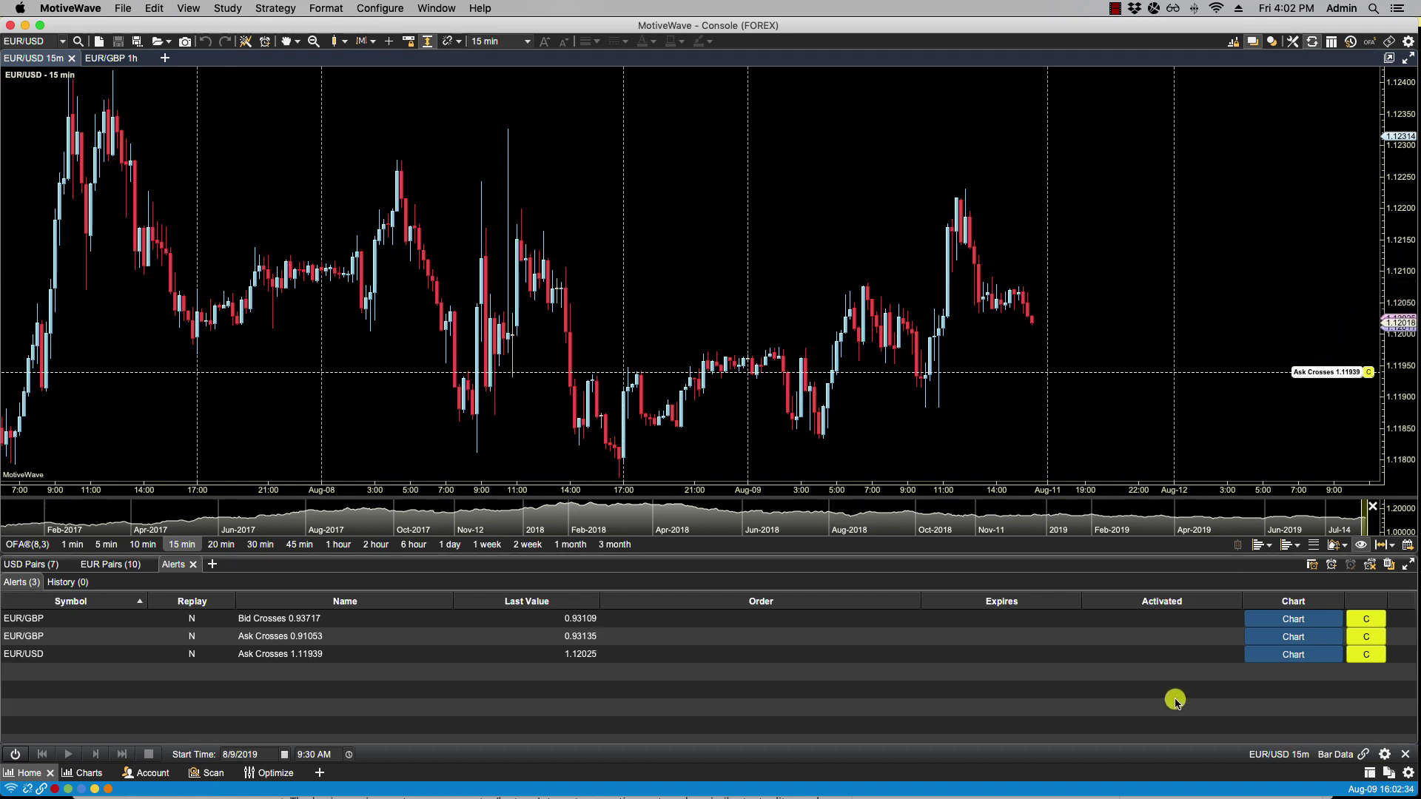
{"action": "left_click", "coordinate": [1116, 619]}
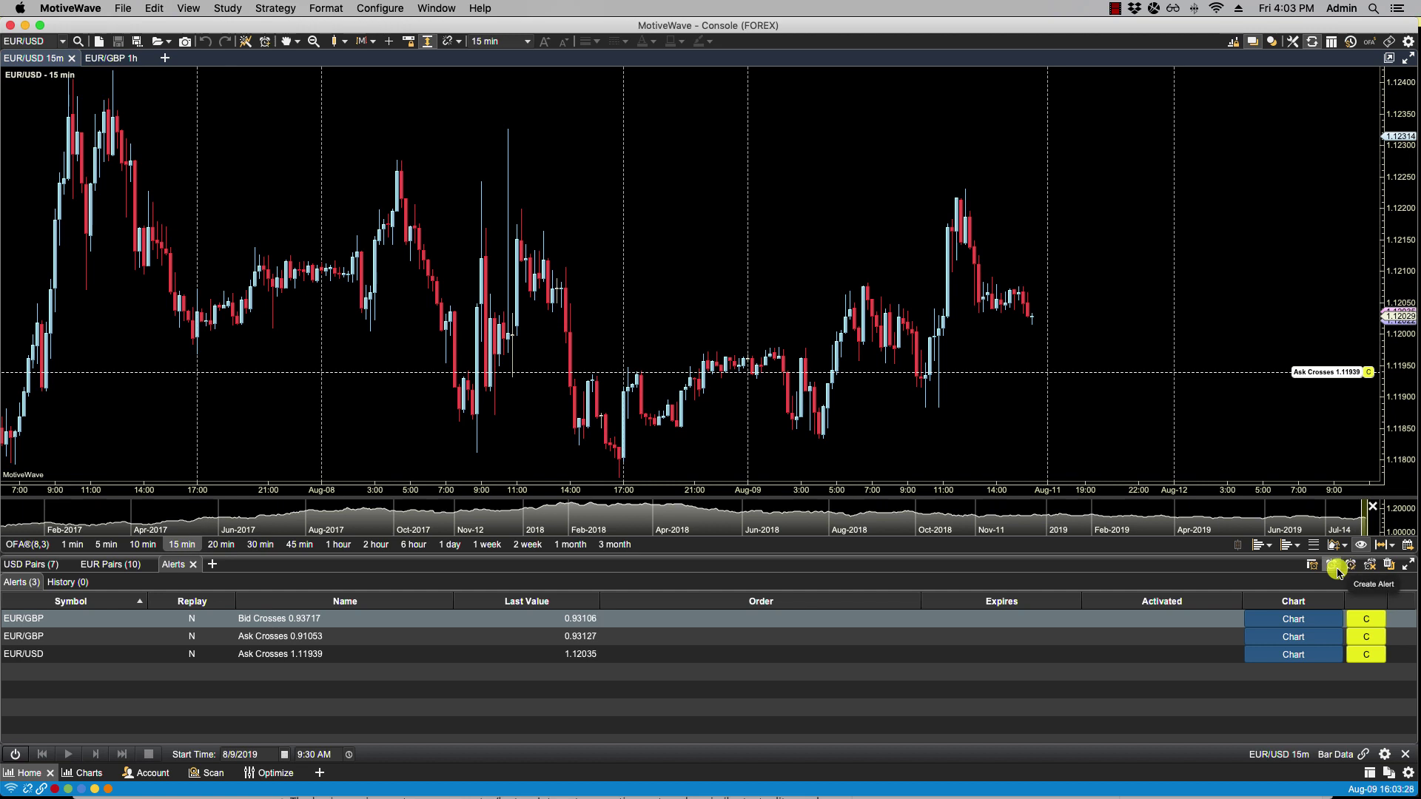
Create a Bid Crosses 1.12118 alert from the EUR/USD chart and select it in the alert list.
{"action": "left_click", "coordinate": [1335, 567]}
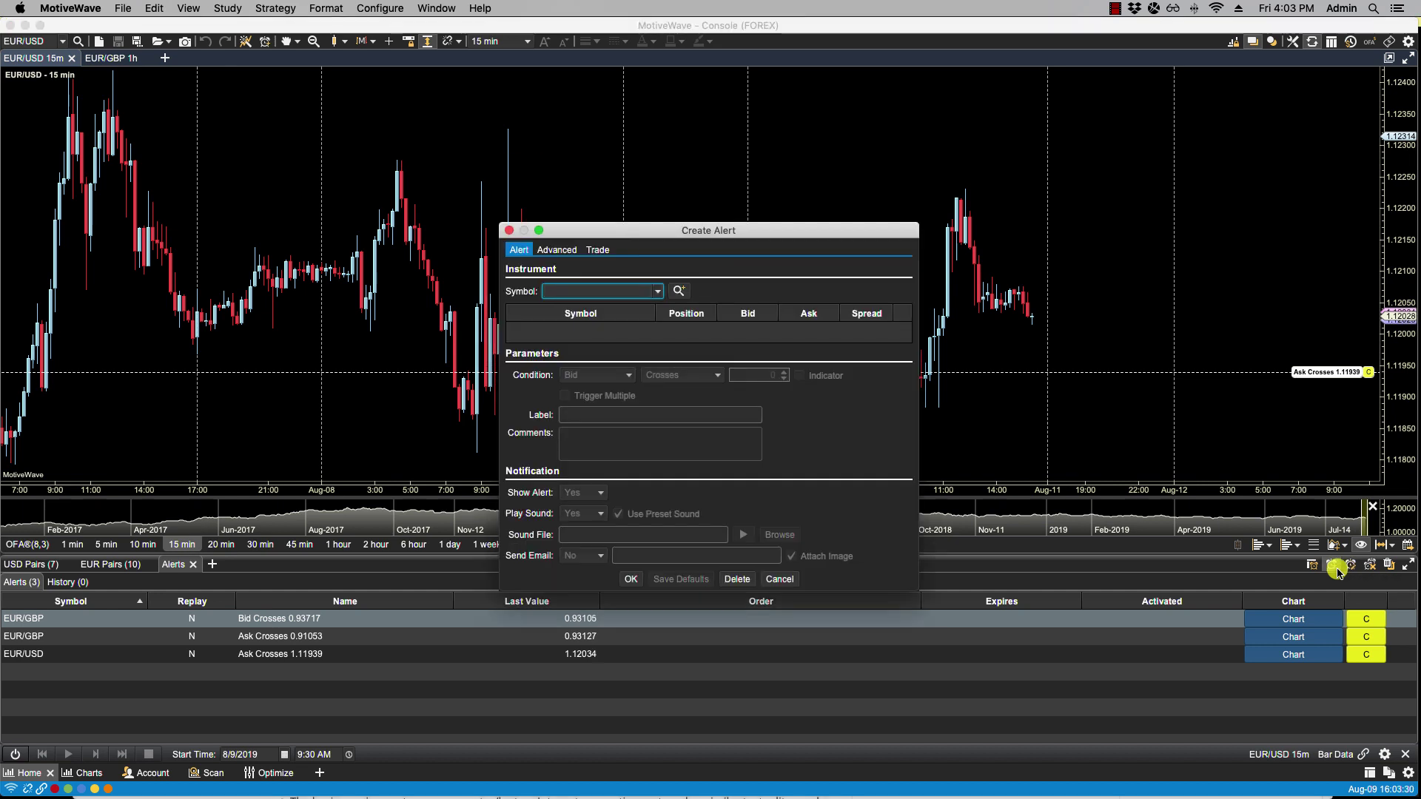
{"action": "left_click", "coordinate": [788, 578]}
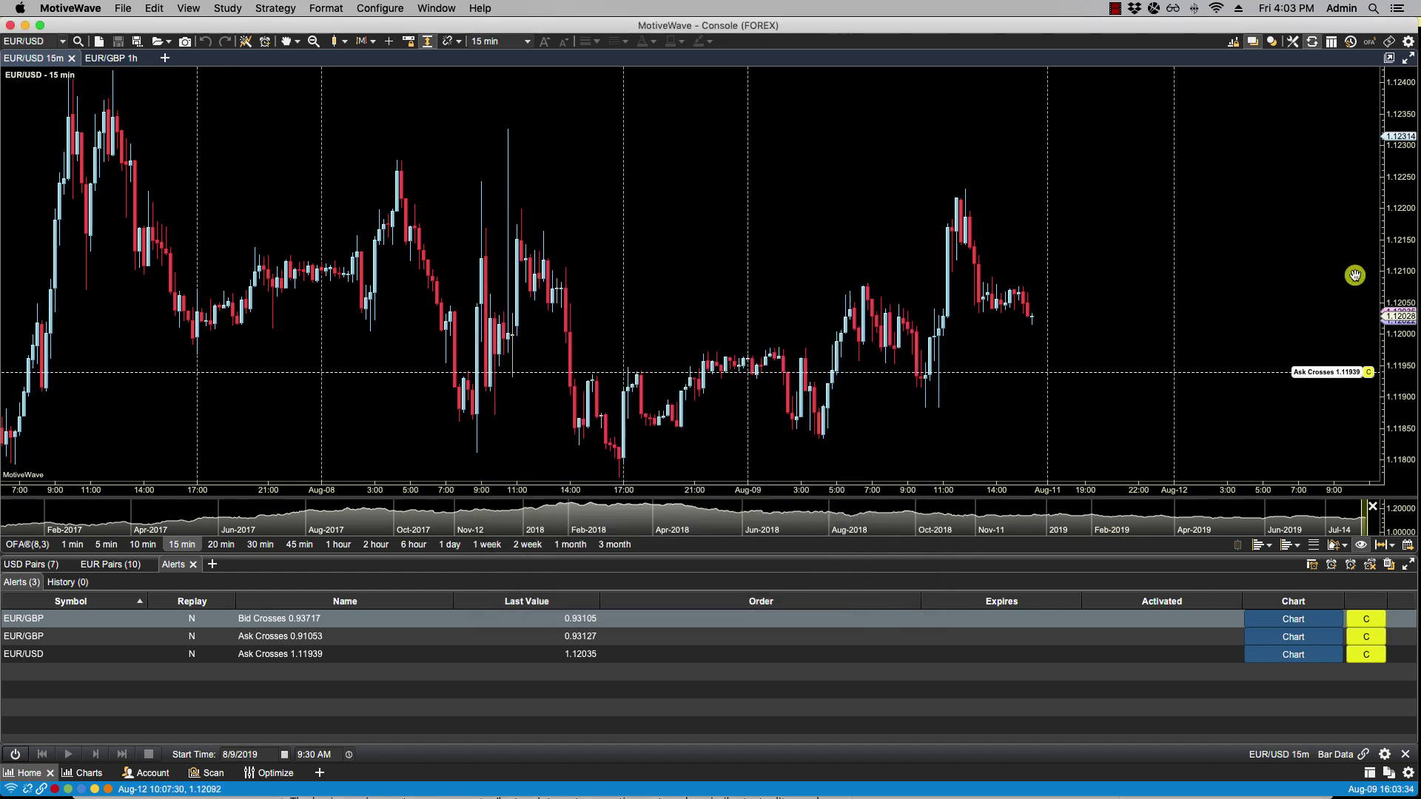
{"action": "right_click", "coordinate": [1394, 260]}
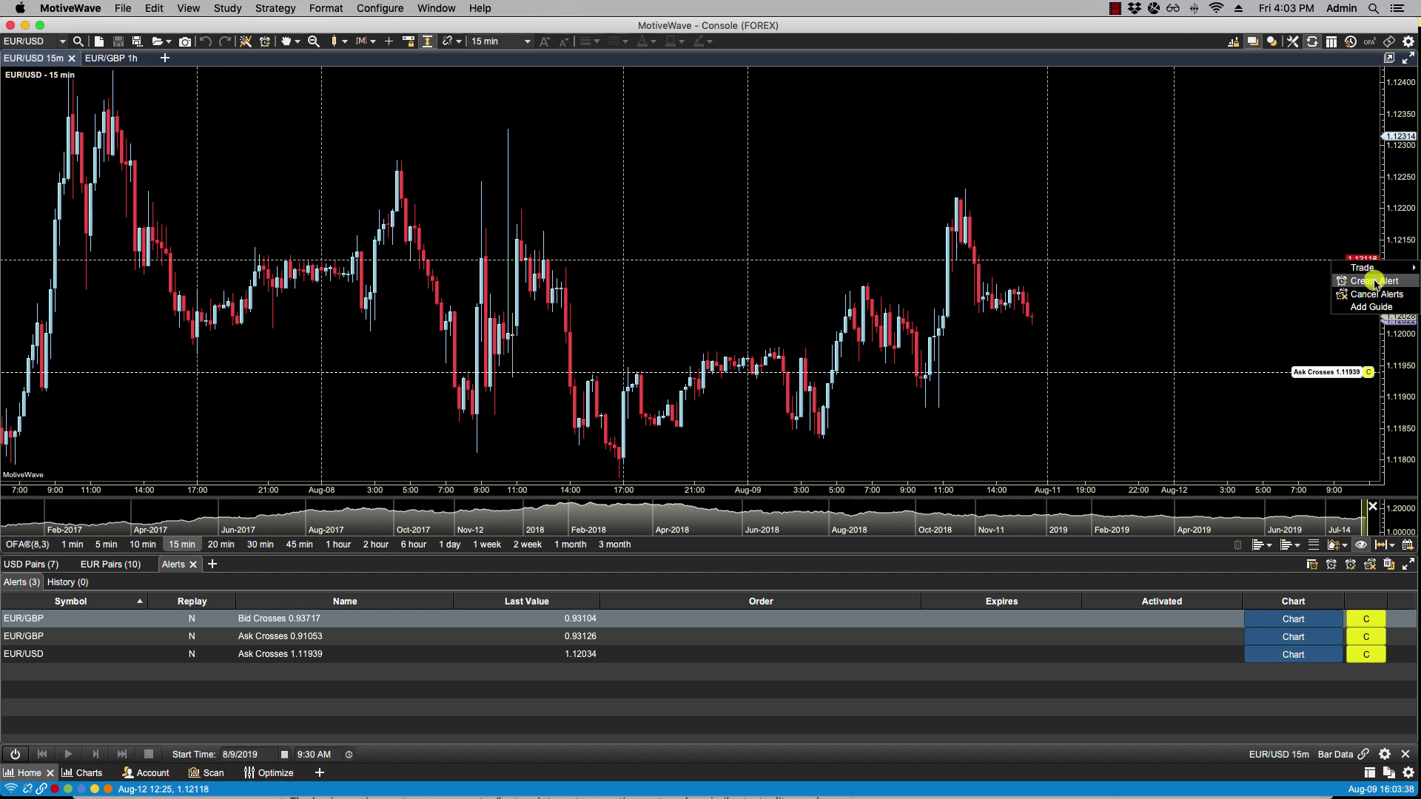
{"action": "left_click", "coordinate": [1374, 282]}
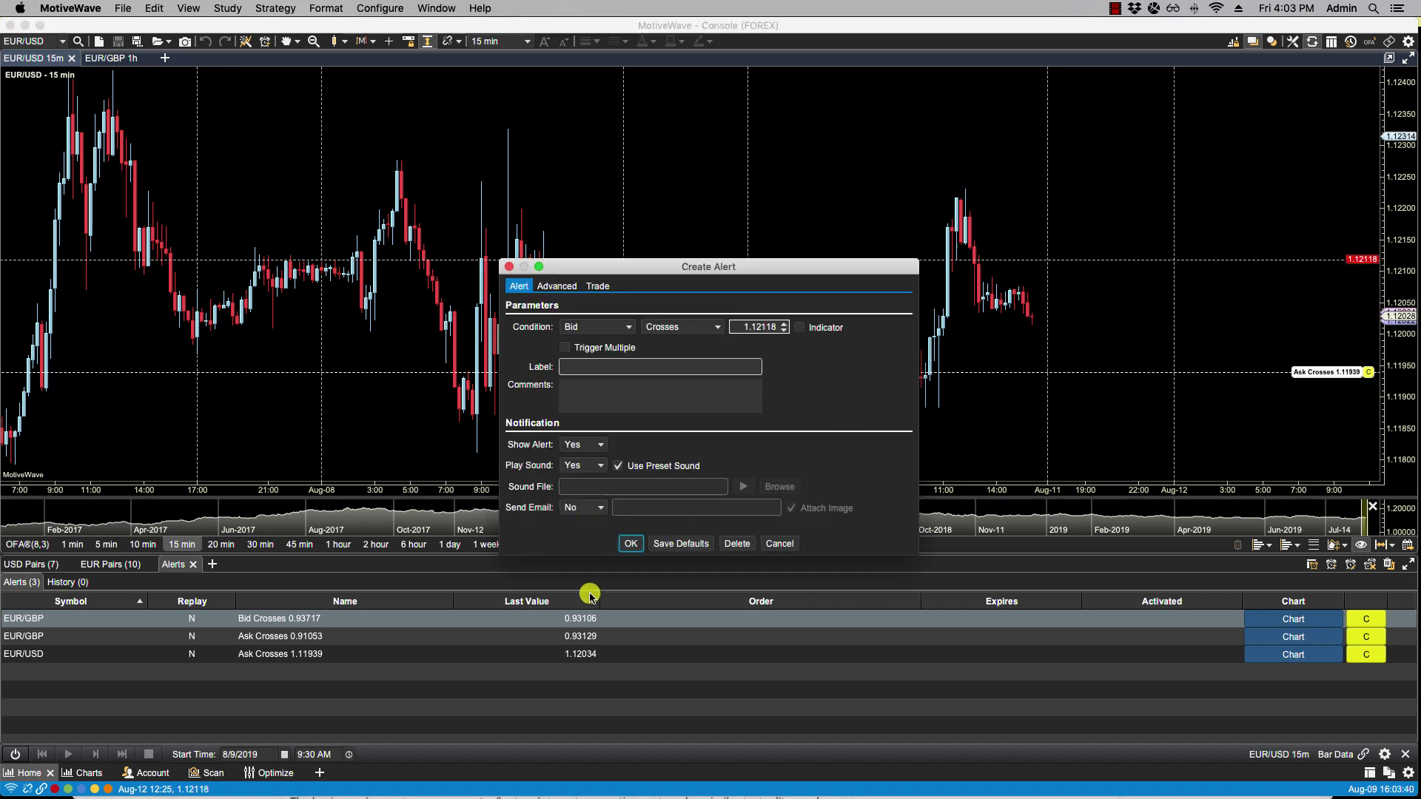
{"action": "left_click", "coordinate": [628, 540]}
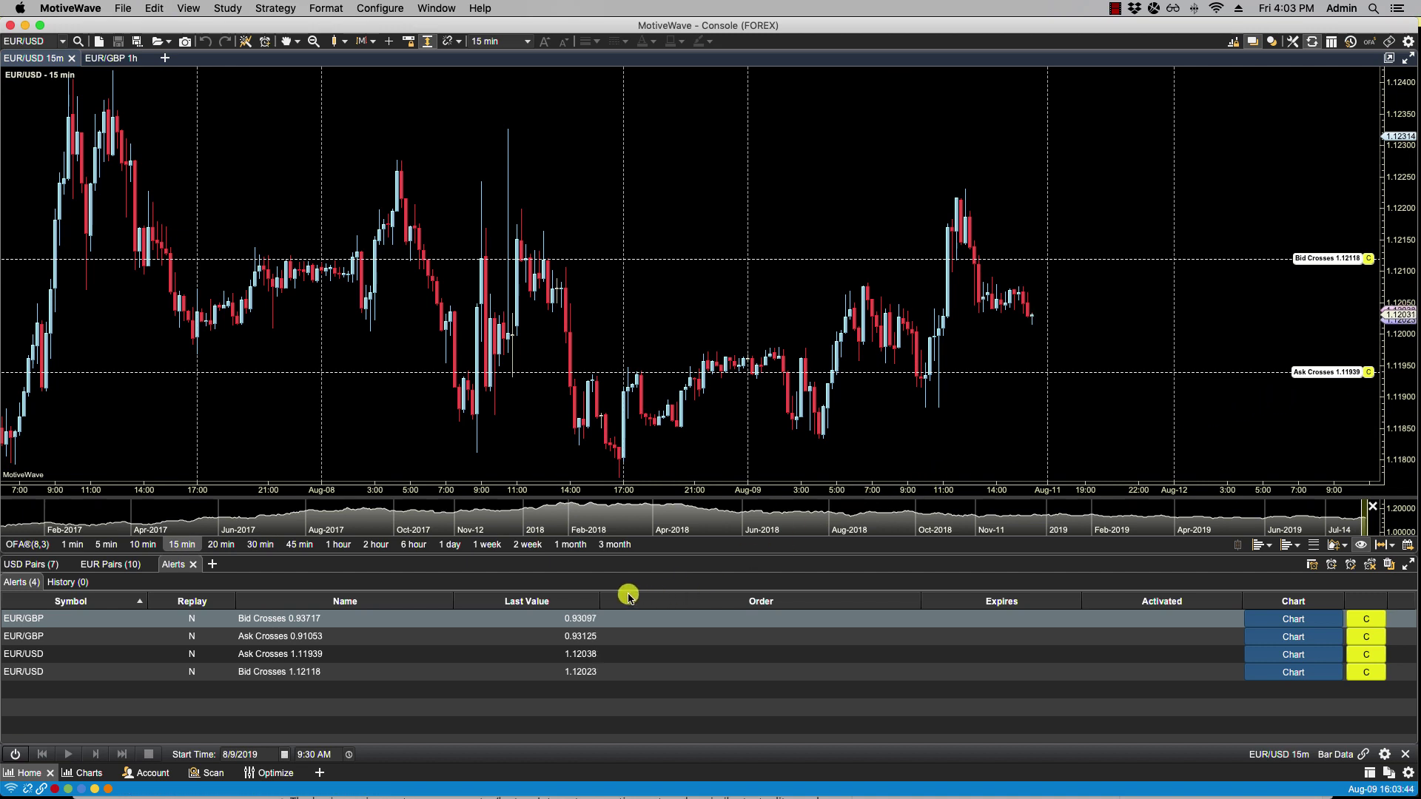
{"action": "left_click", "coordinate": [478, 673]}
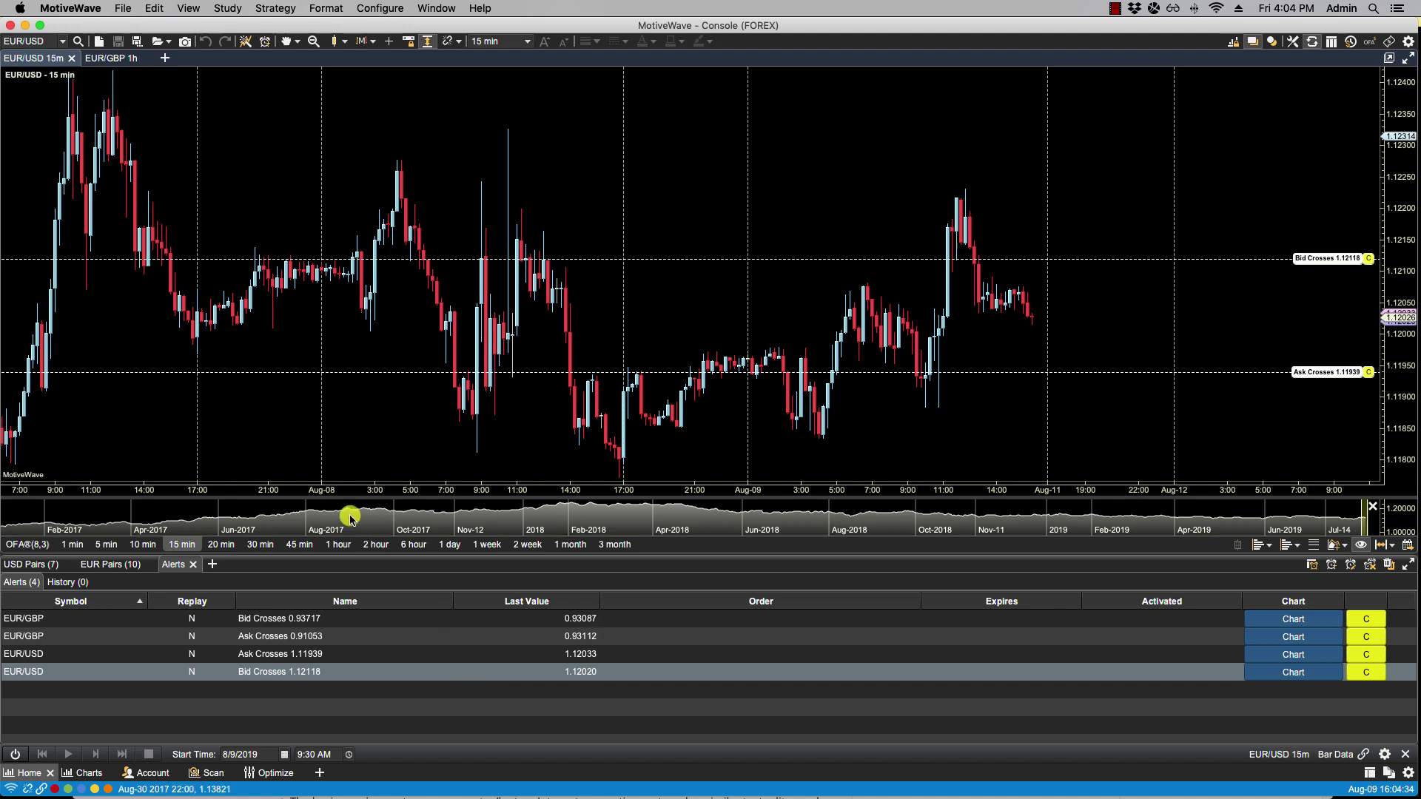
Return to the EUR/GBP 1h chart tab with its 0.93717 and 0.91053 alert lines.
{"action": "left_click", "coordinate": [103, 60]}
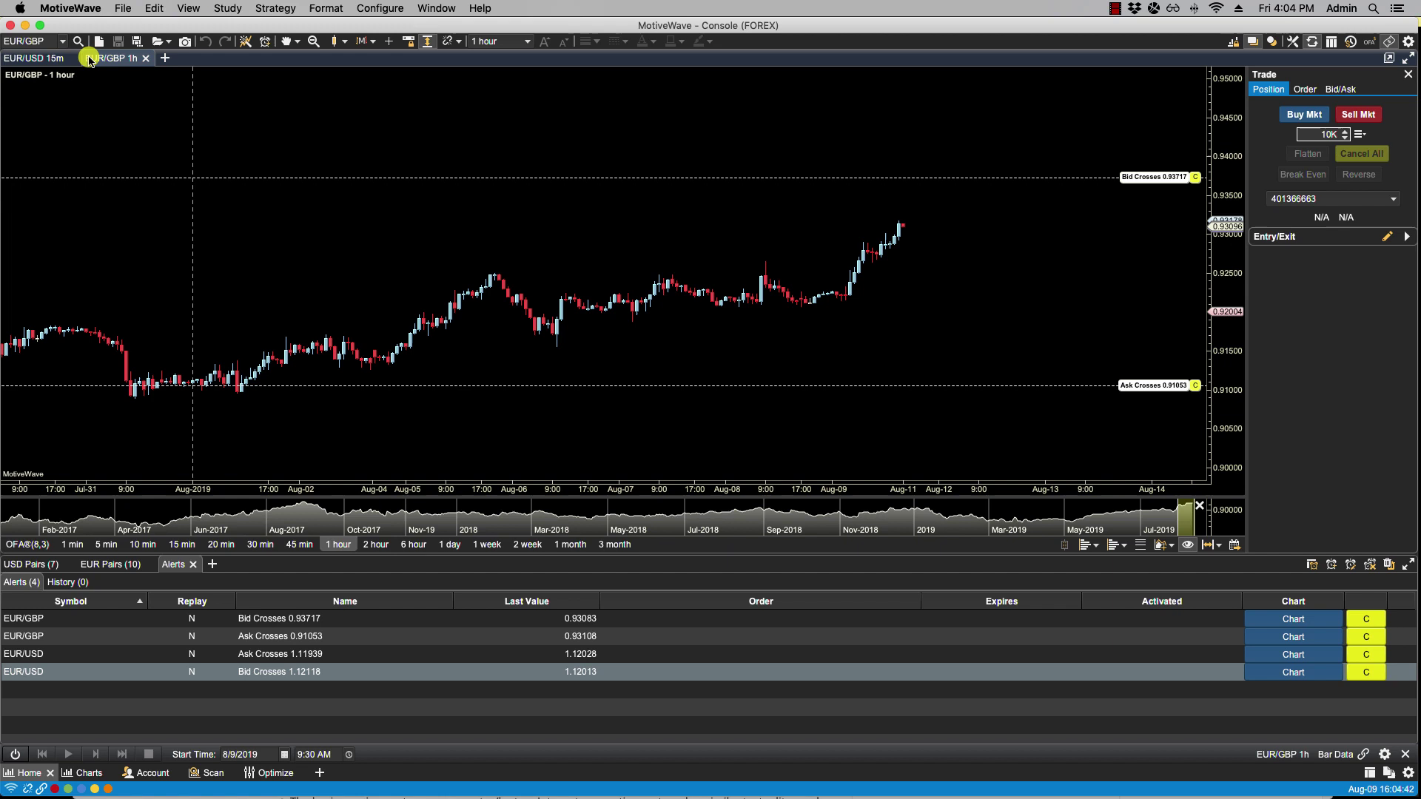
Add the Moving Average Conv/Div (MACD) study with default settings to the EUR/GBP chart.
{"action": "left_click", "coordinate": [227, 10]}
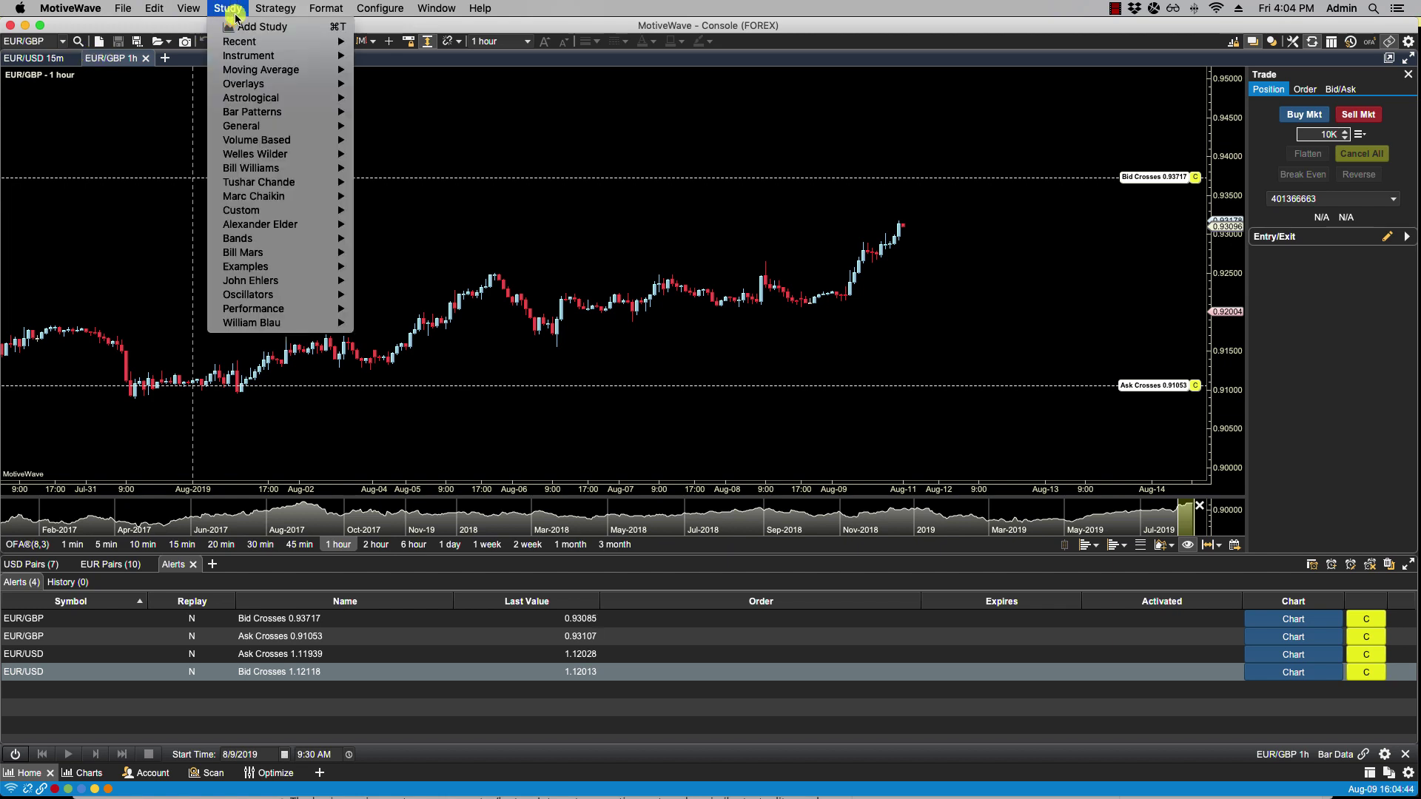
{"action": "left_click", "coordinate": [255, 27]}
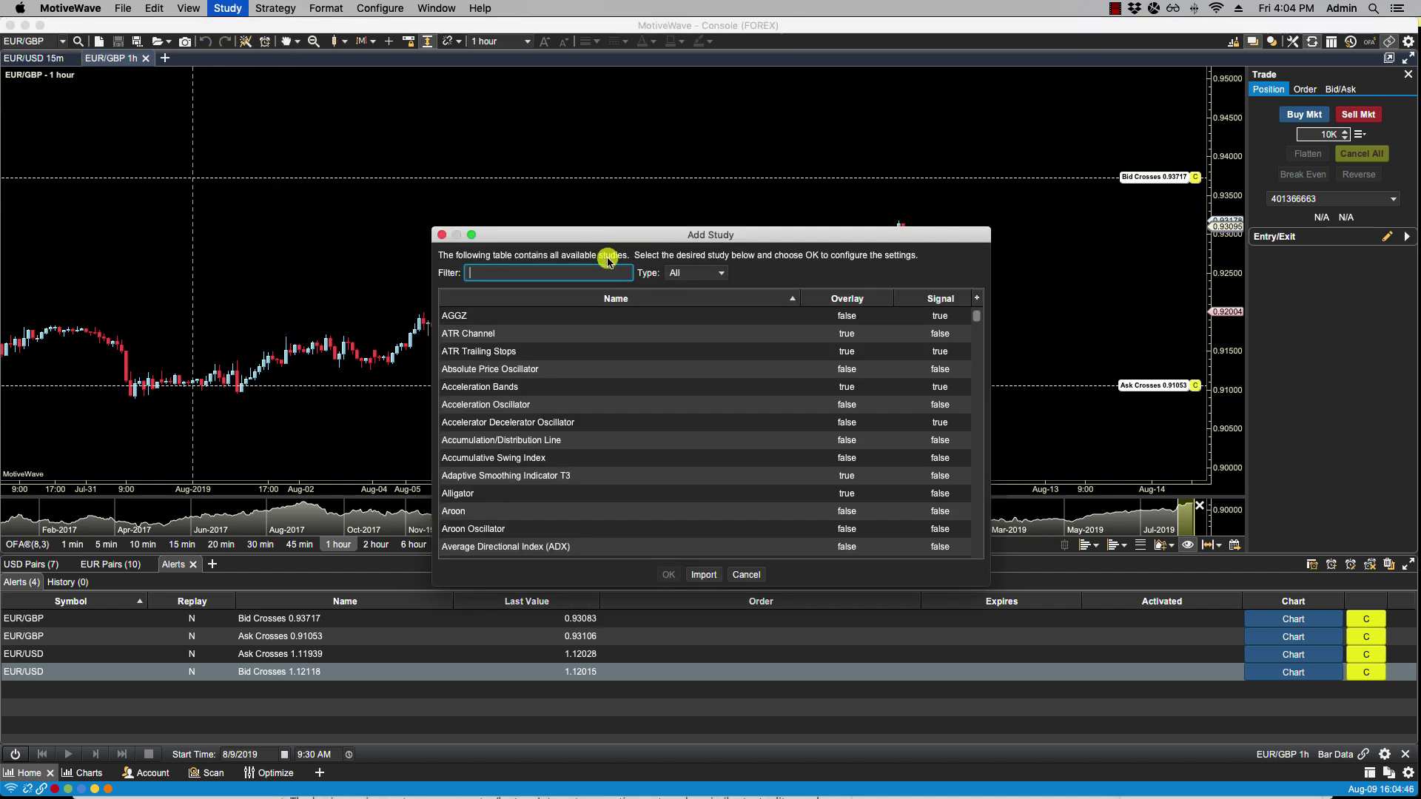
{"action": "type", "text": "macd"}
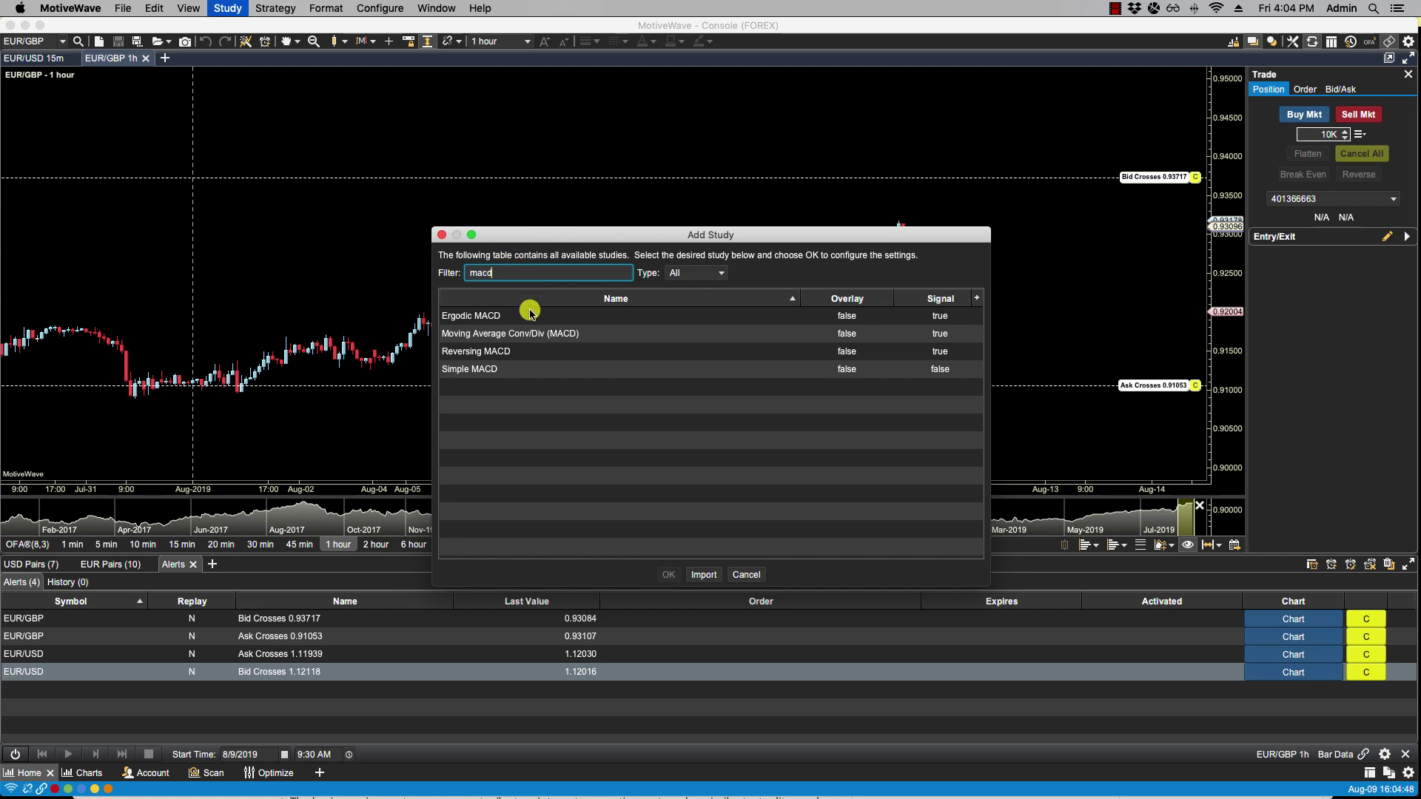
{"action": "double_click", "coordinate": [531, 333]}
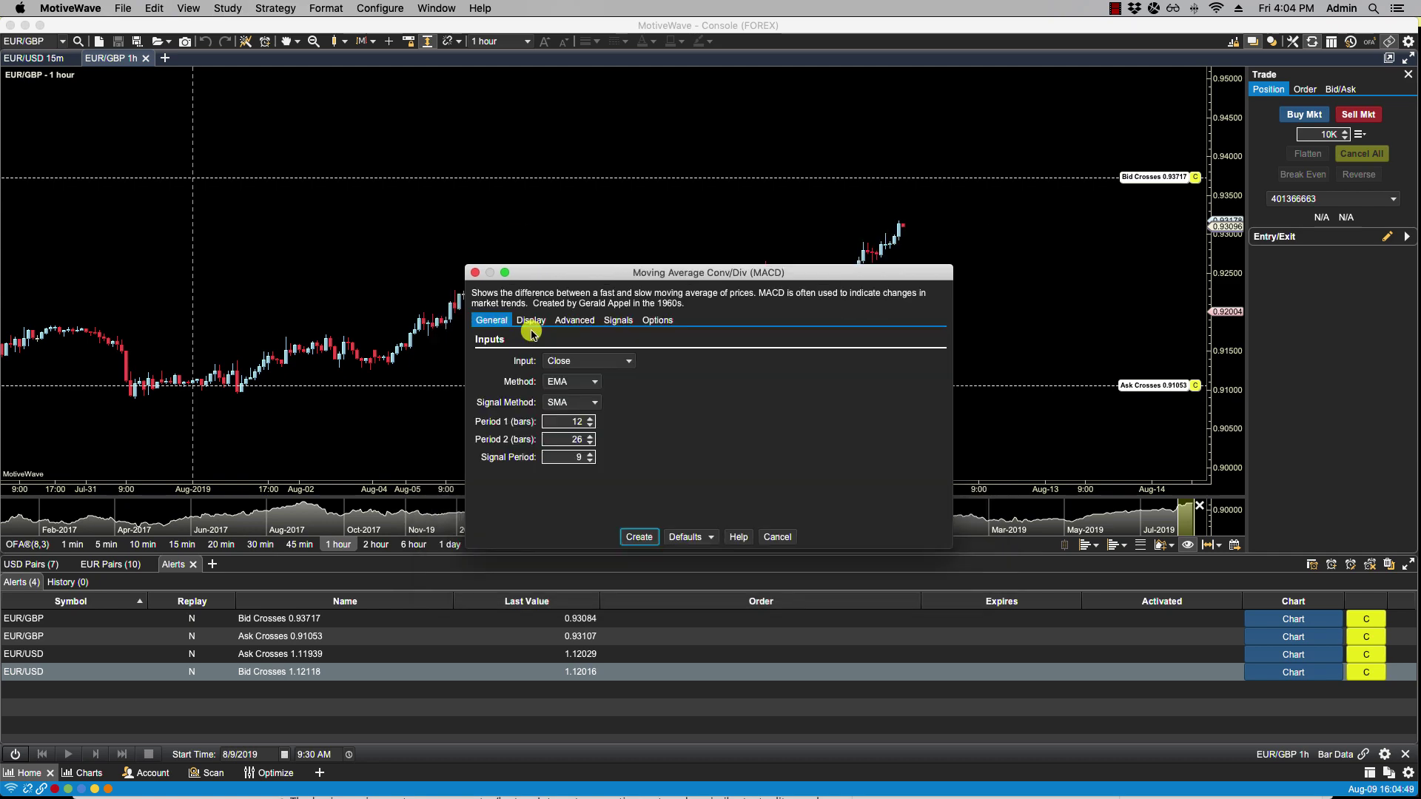
{"action": "left_click", "coordinate": [636, 536]}
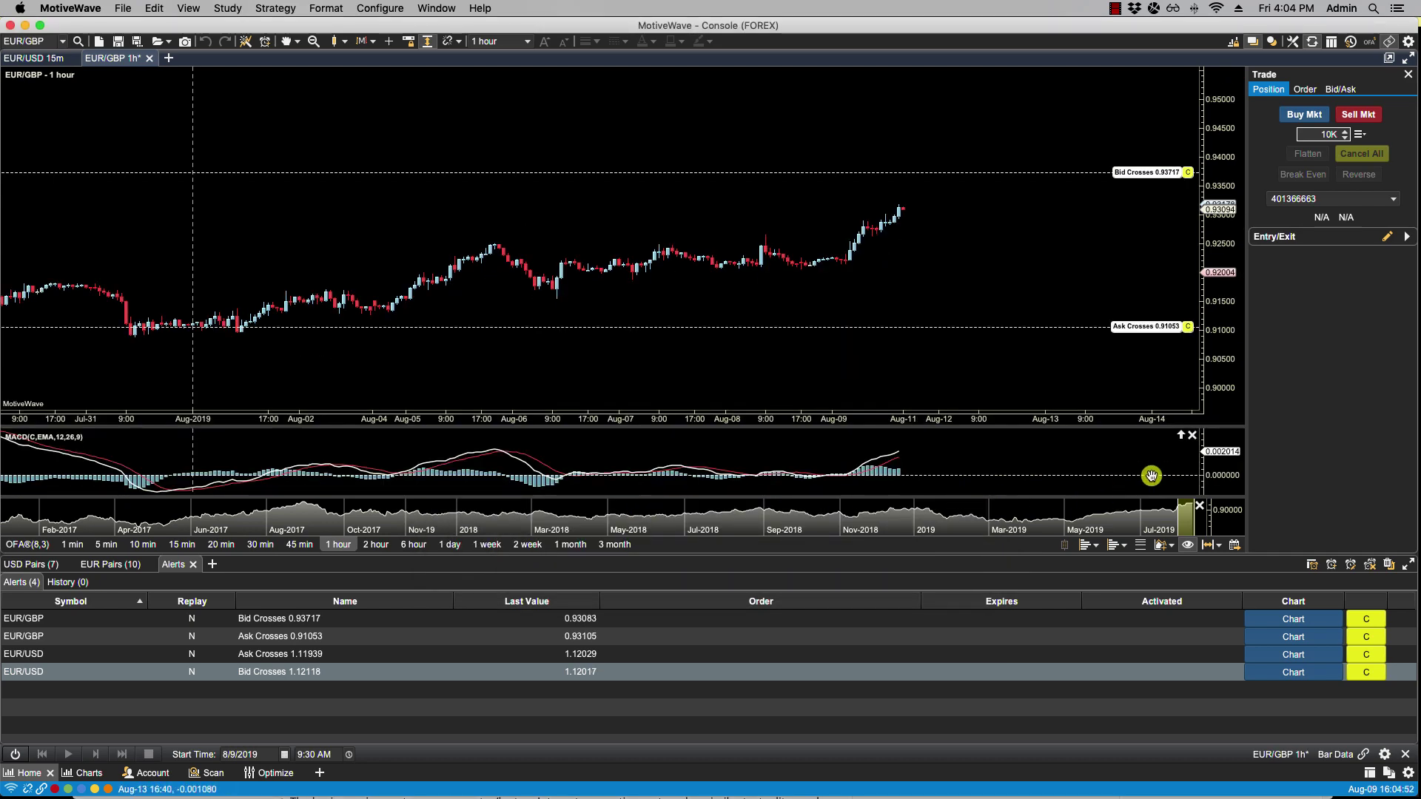
Create an alert for MACD(C,EMA,12,26) crossing 0.001317 from the MACD pane.
{"action": "right_click", "coordinate": [1205, 460]}
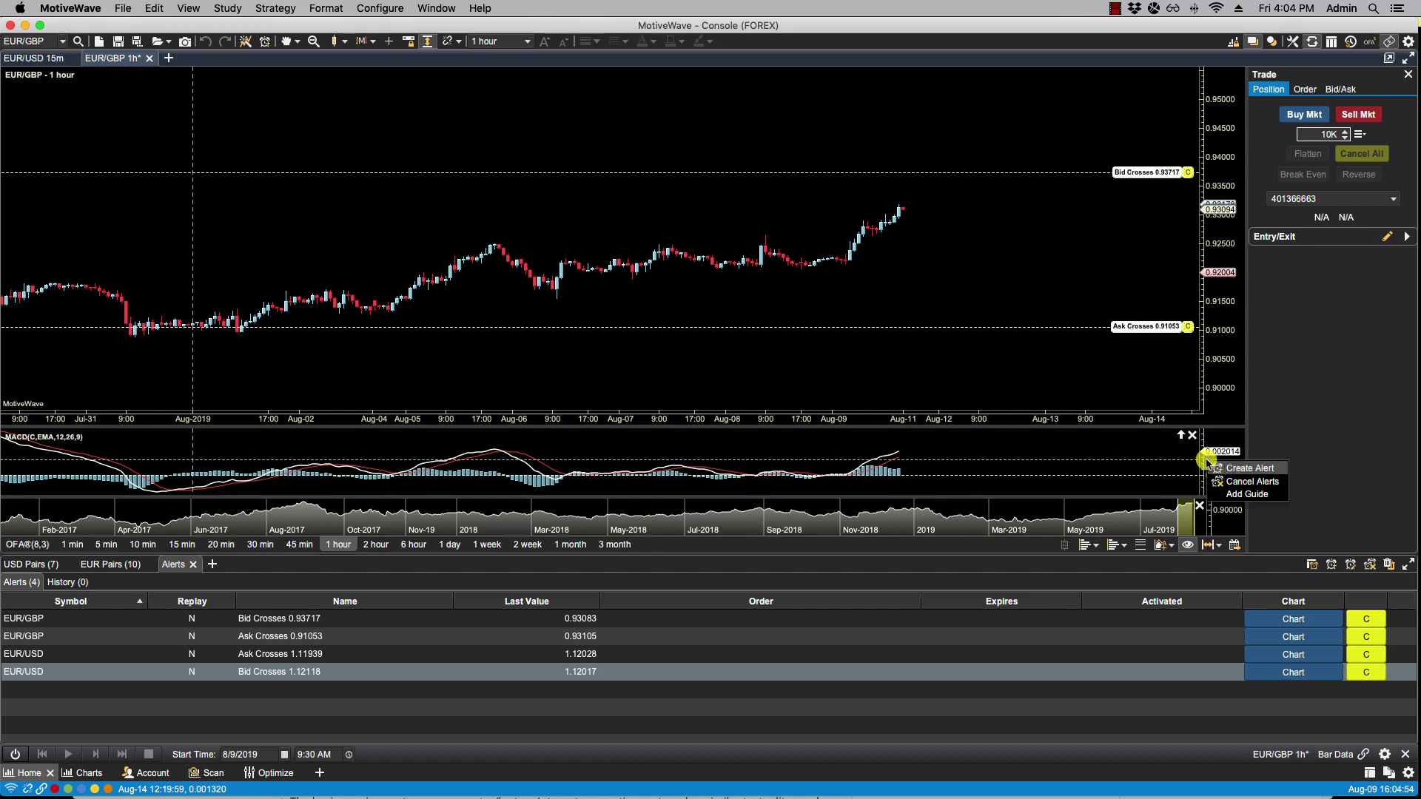
{"action": "left_click", "coordinate": [1234, 468]}
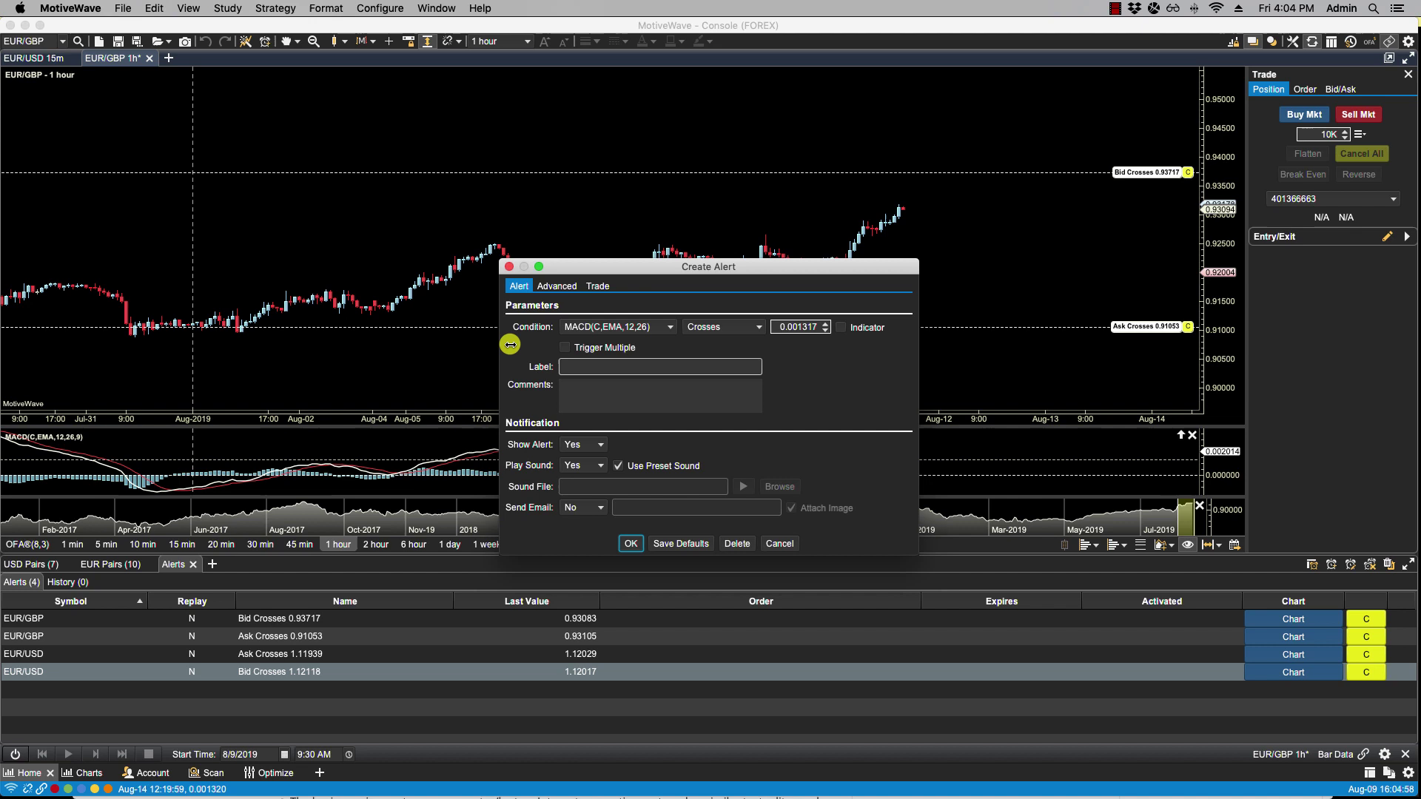
{"action": "left_click", "coordinate": [630, 543]}
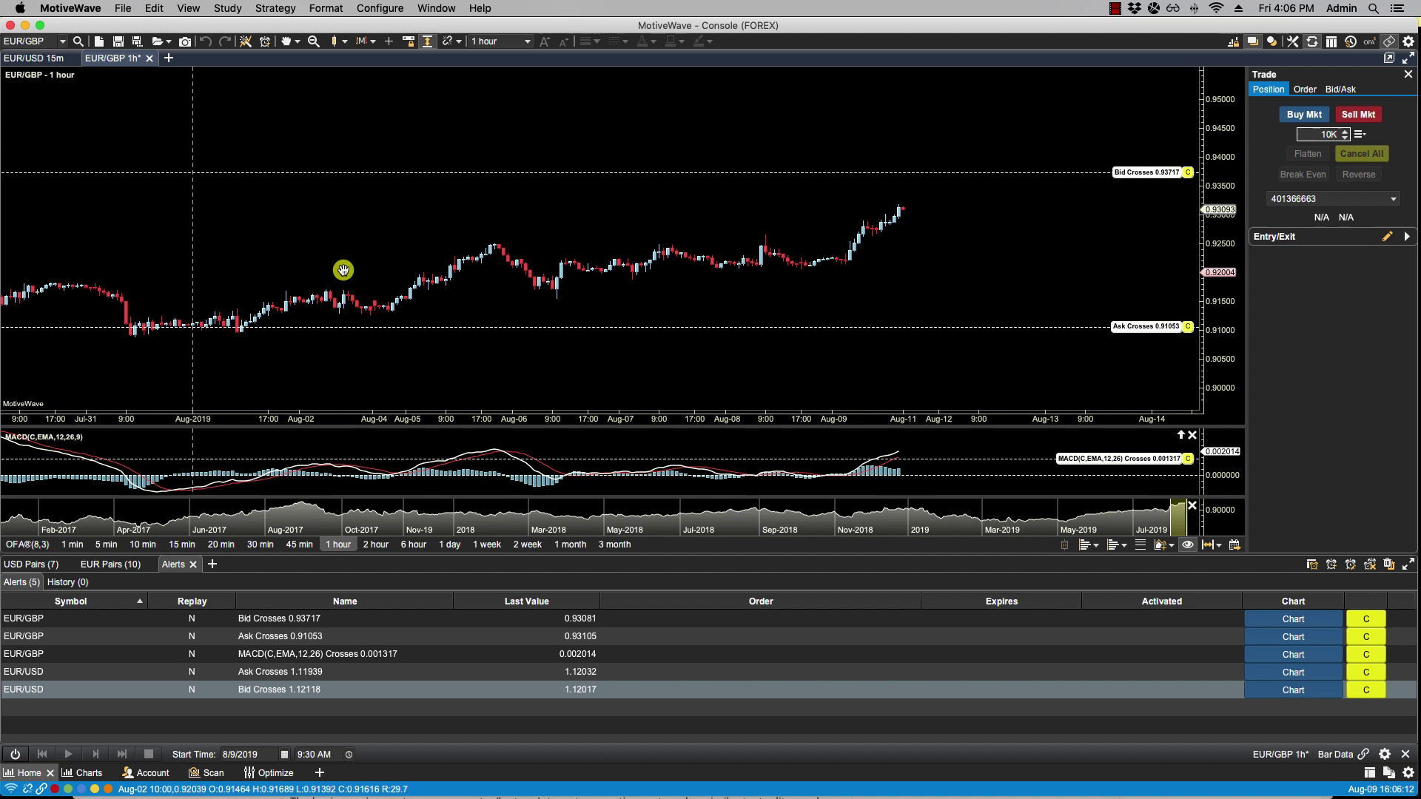
Draw a rising trend line from the Aug-06 low at 0.91558 to Aug-14 at 0.92755.
{"action": "left_click", "coordinate": [298, 42]}
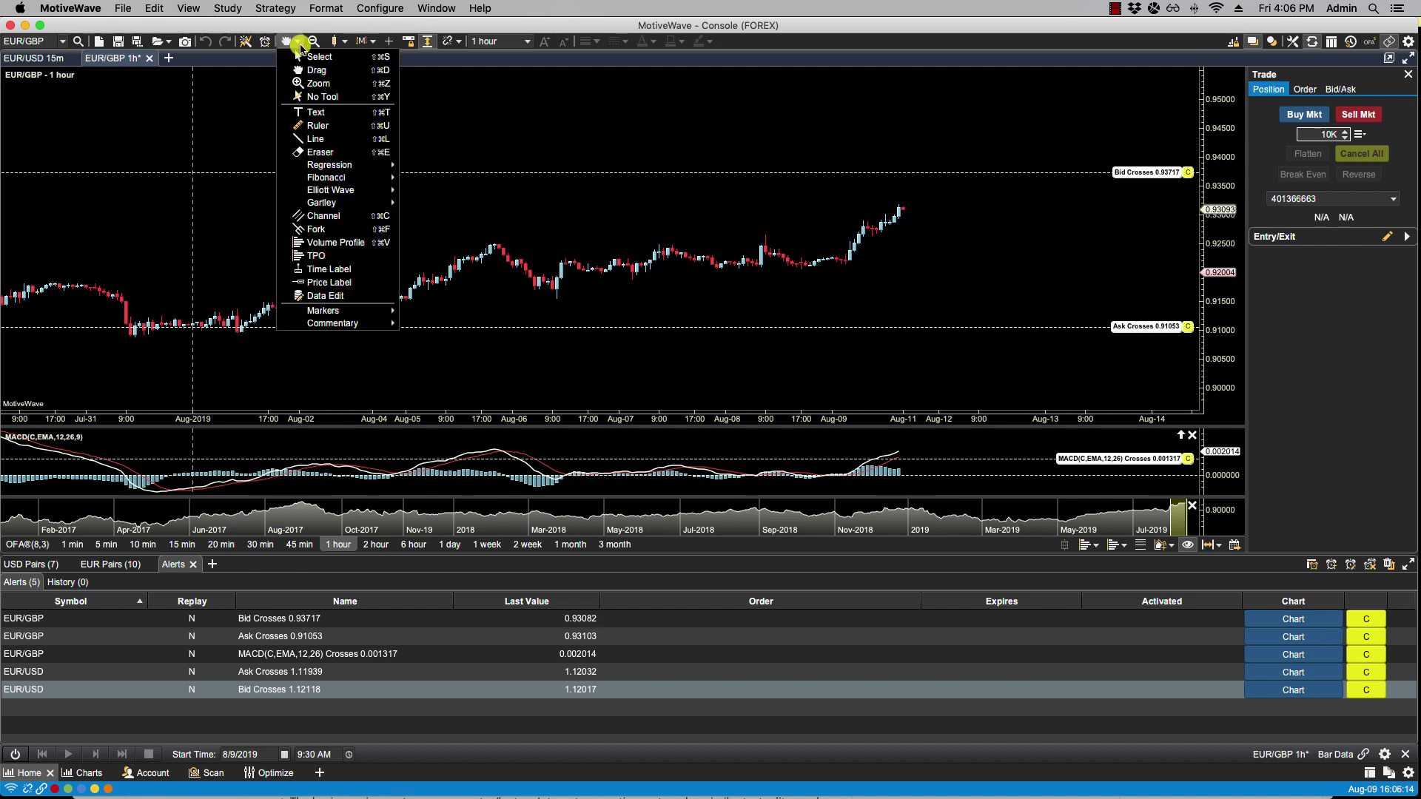
{"action": "left_click", "coordinate": [318, 138]}
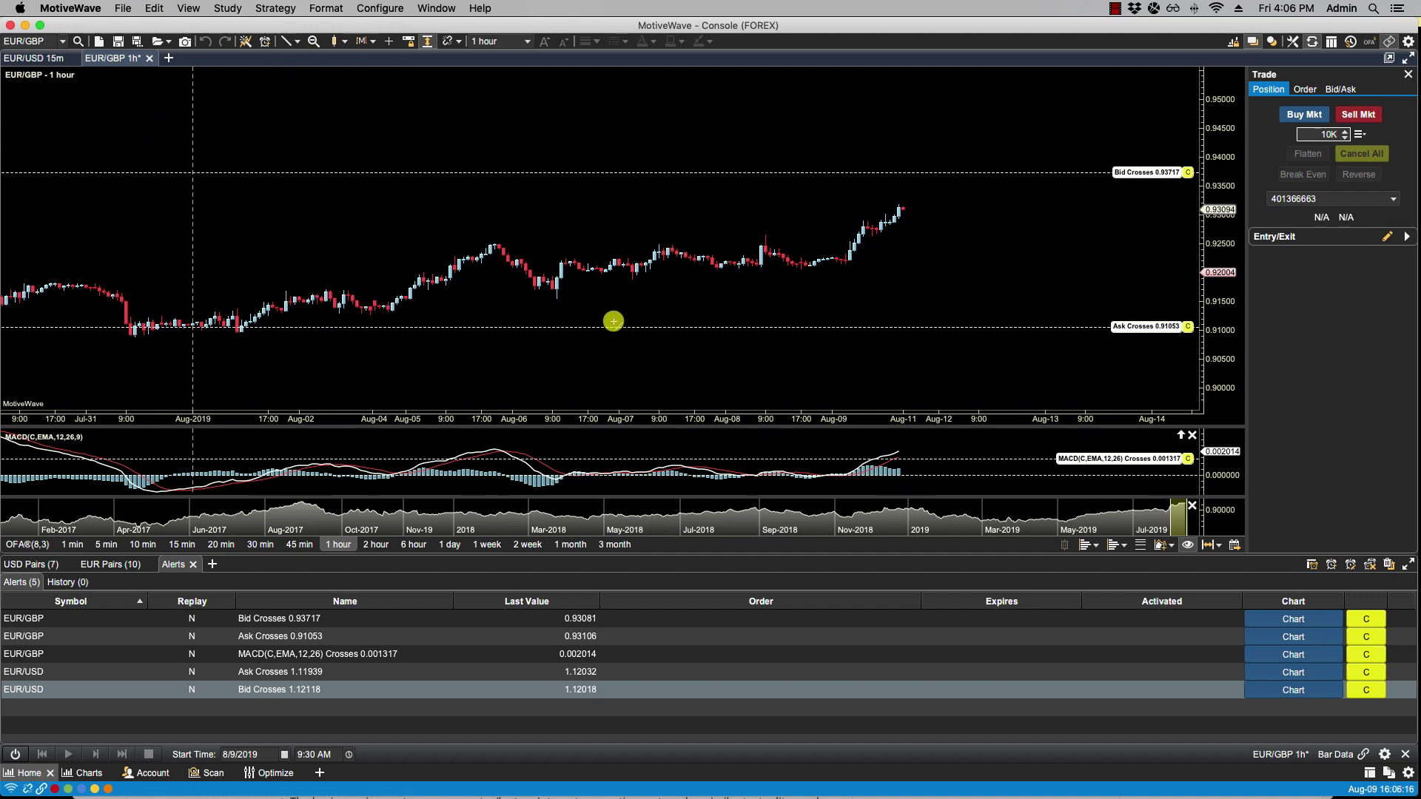
{"action": "left_click", "coordinate": [556, 296]}
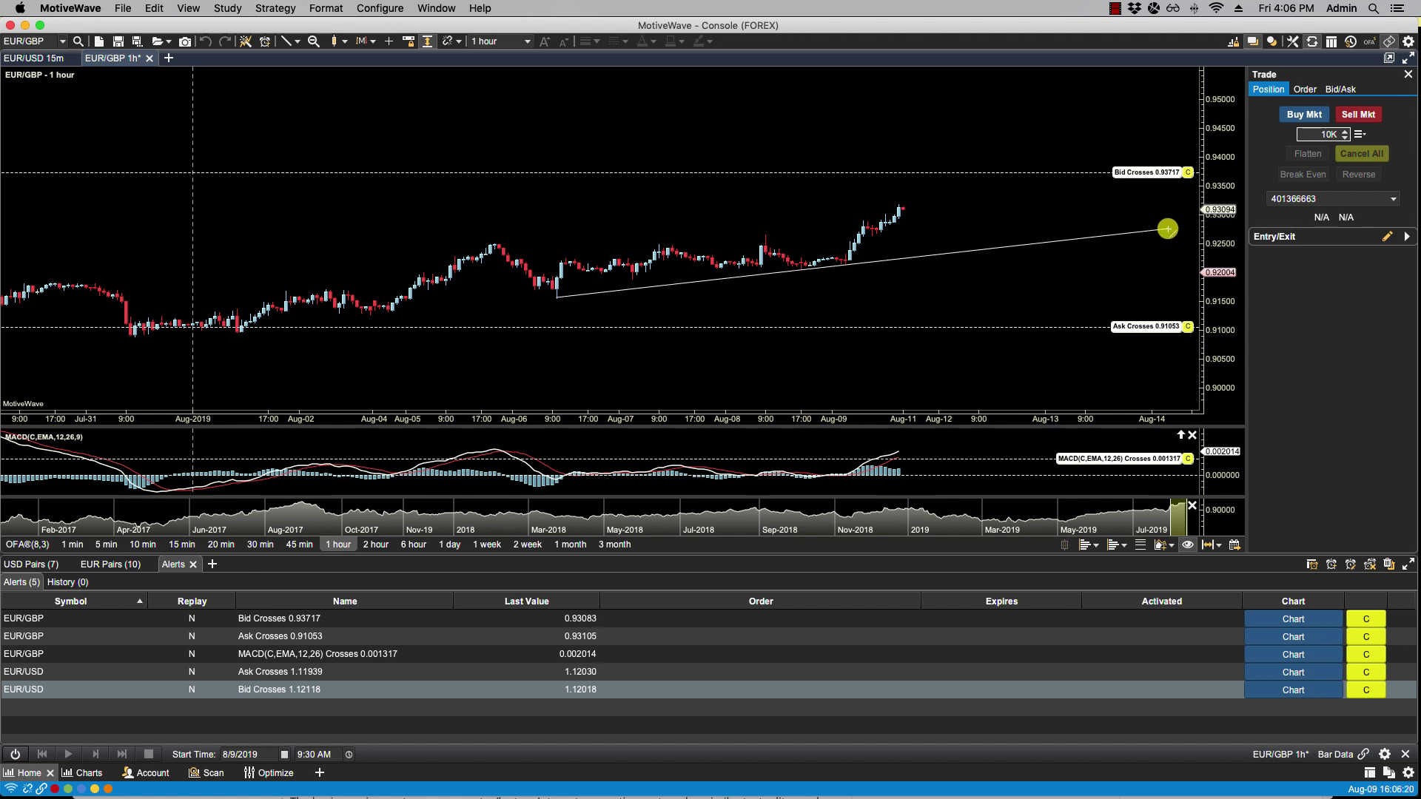
{"action": "left_click", "coordinate": [1167, 228]}
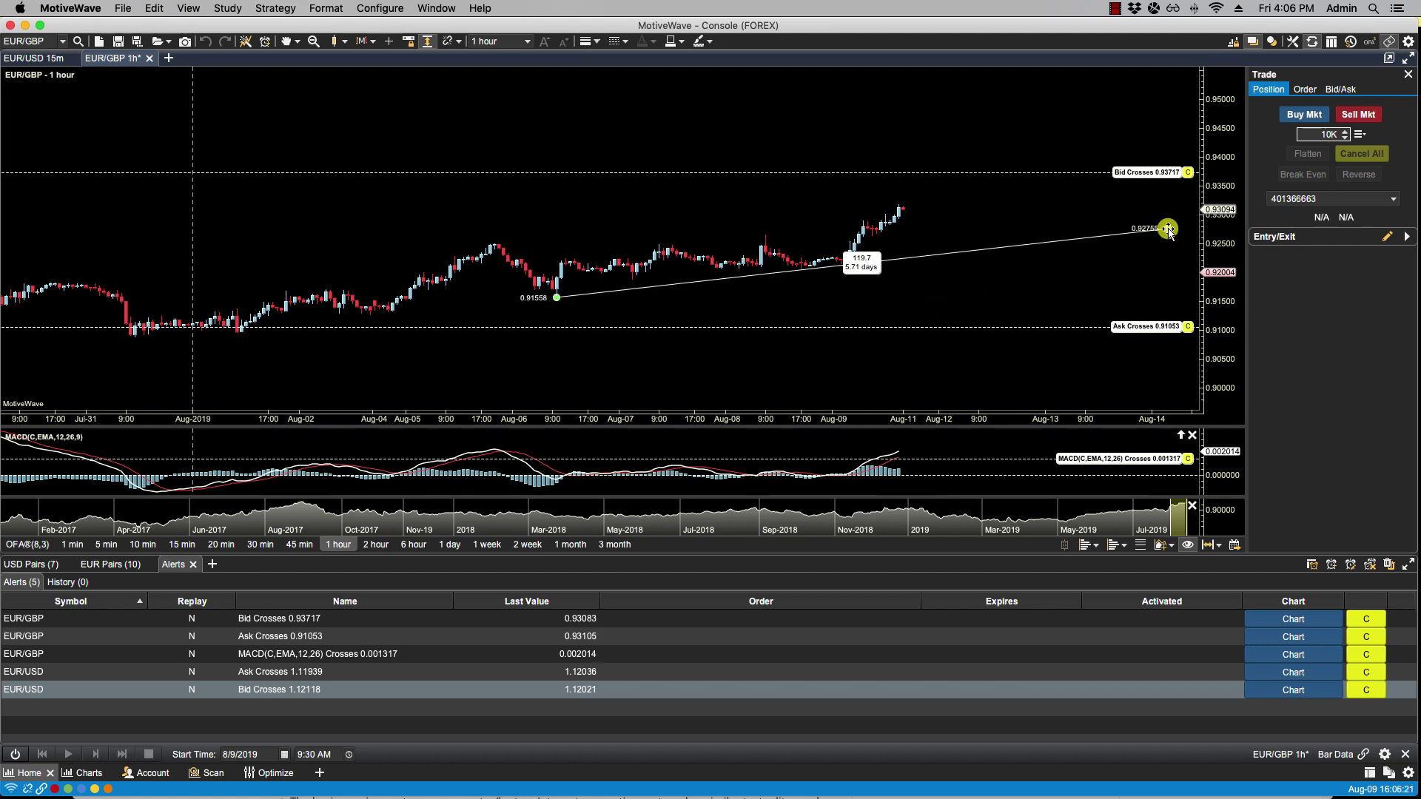
Overlay a 20-period Simple Moving Average, SMA(C,20), on the EUR/GBP chart.
{"action": "left_click", "coordinate": [228, 8]}
{"action": "left_click", "coordinate": [244, 27]}
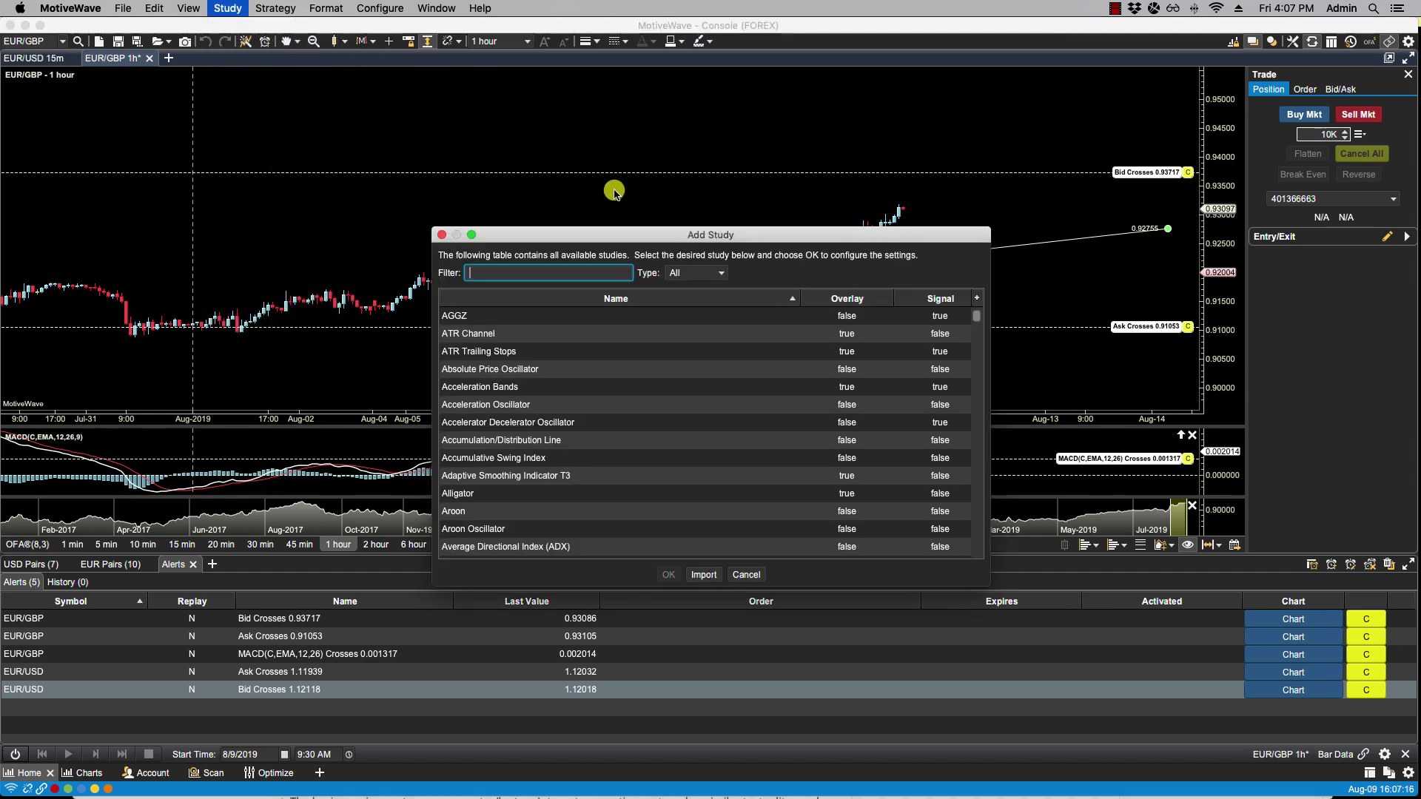
{"action": "type", "text": "sma"}
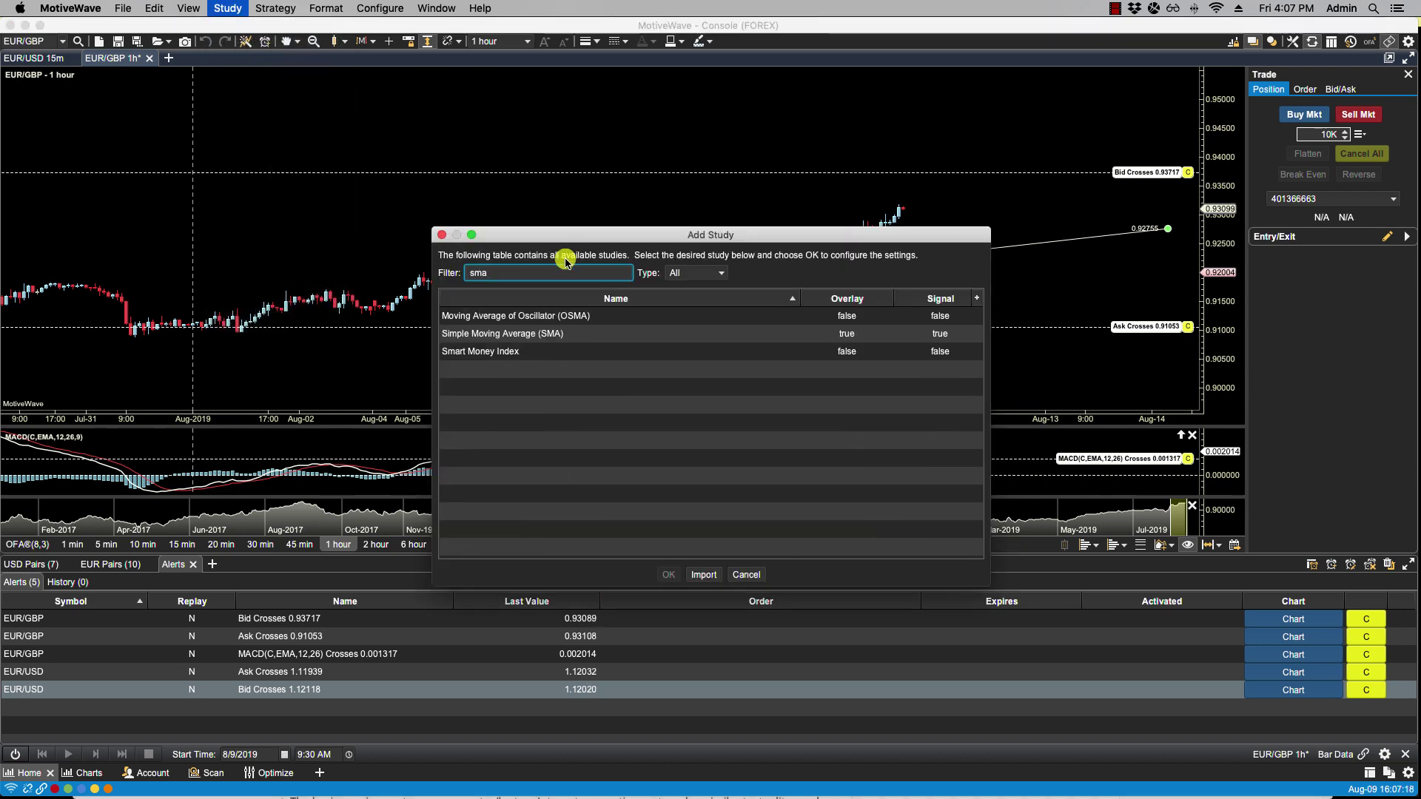
{"action": "double_click", "coordinate": [496, 335]}
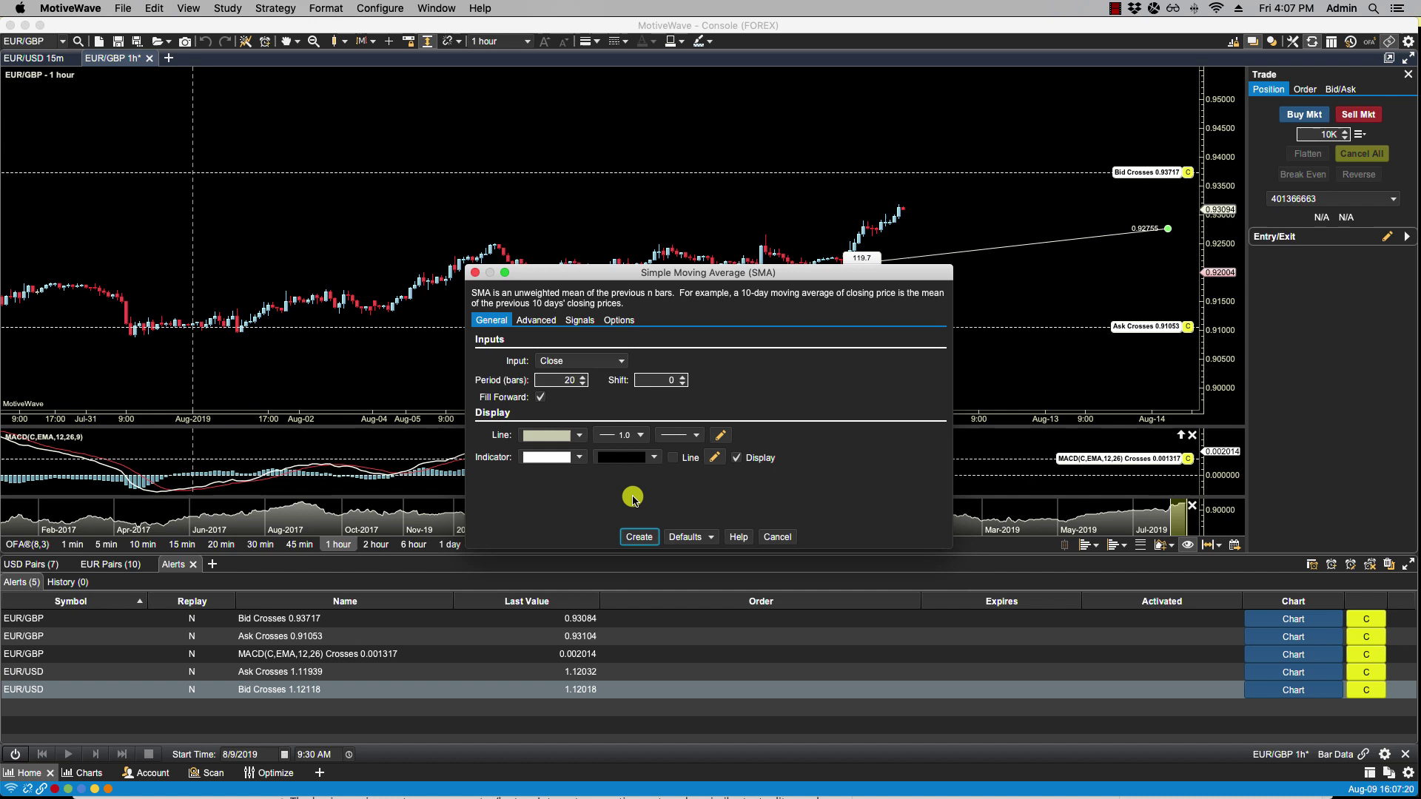
{"action": "left_click", "coordinate": [639, 537]}
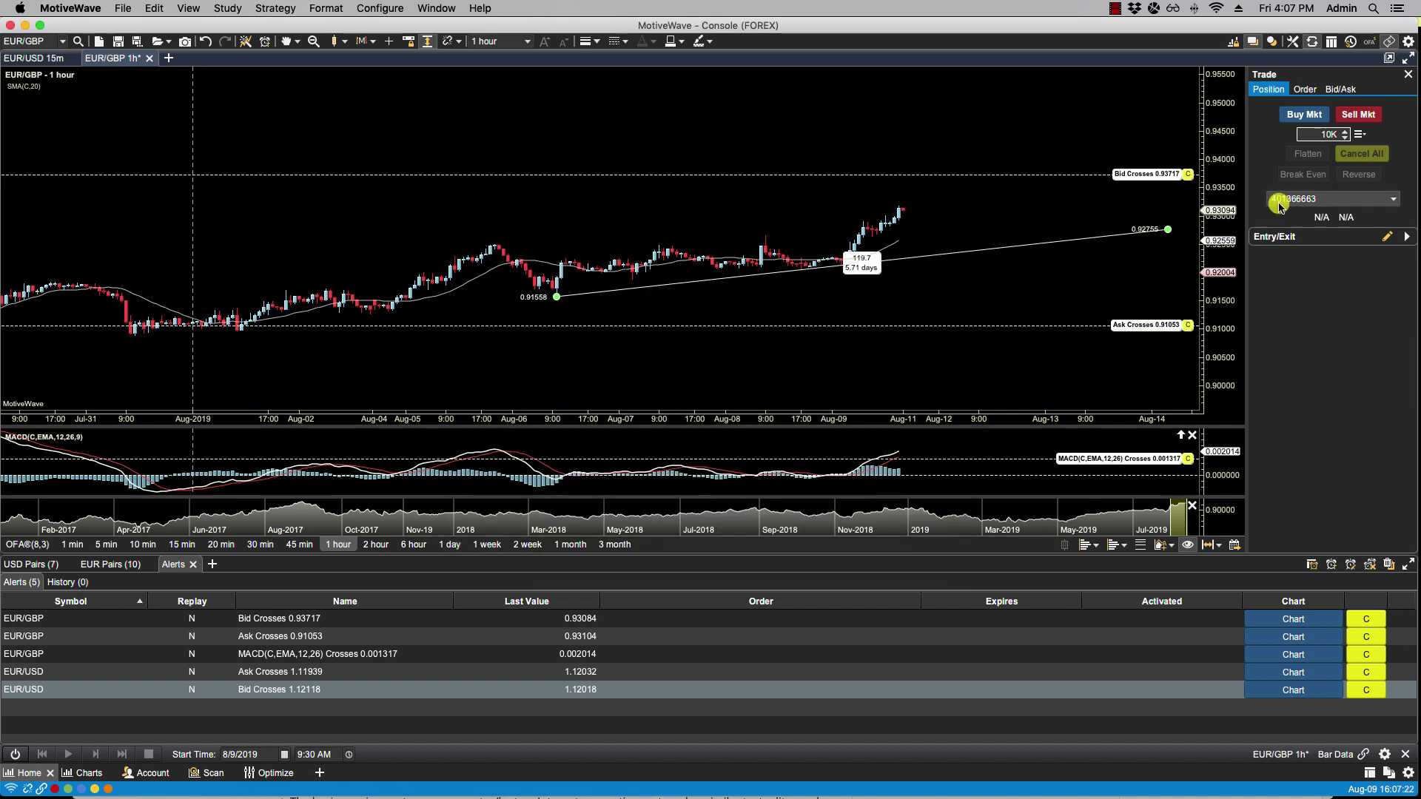
Create an alert on the trend line firing when SMA(C,20) crosses it at 0.92244.
{"action": "right_click", "coordinate": [1166, 231]}
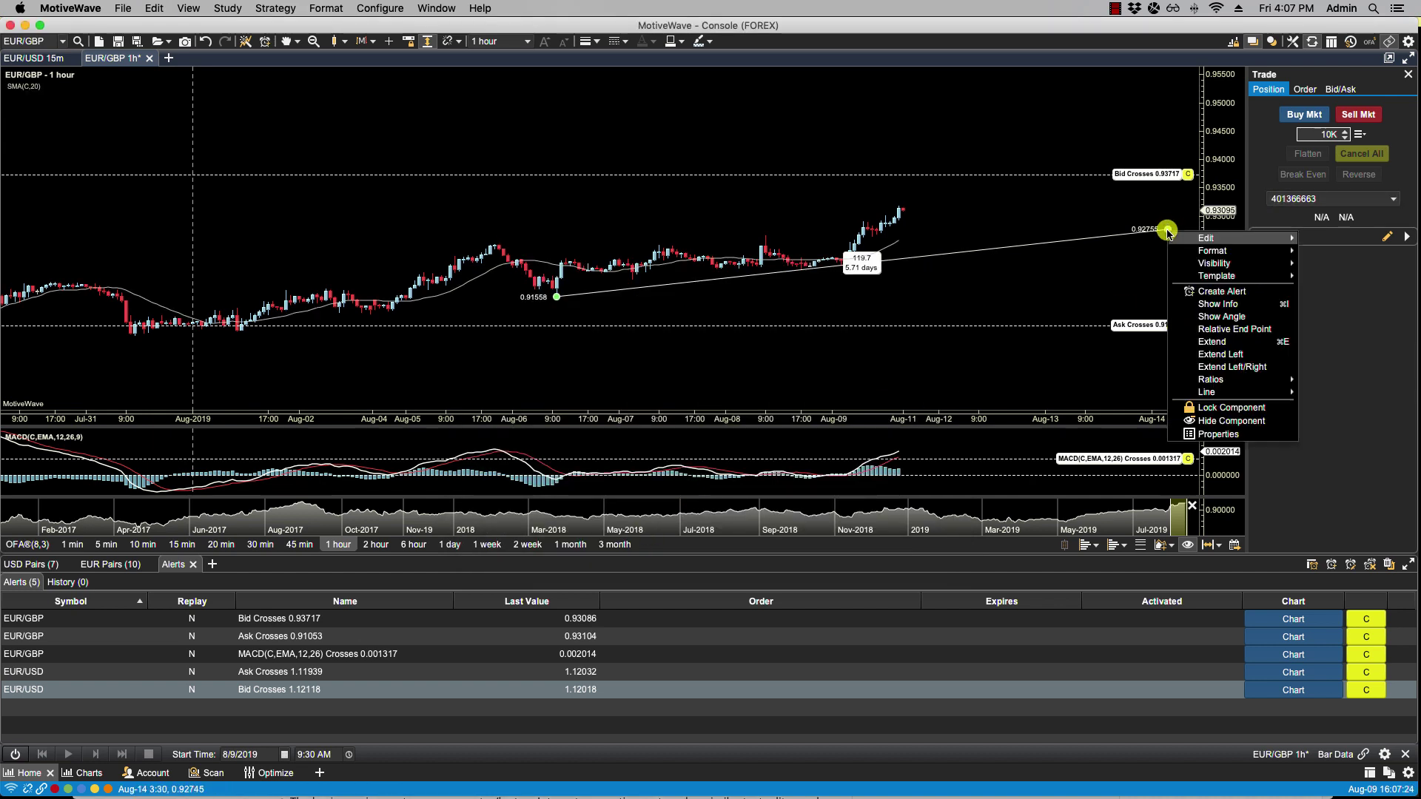
{"action": "left_click", "coordinate": [1223, 291]}
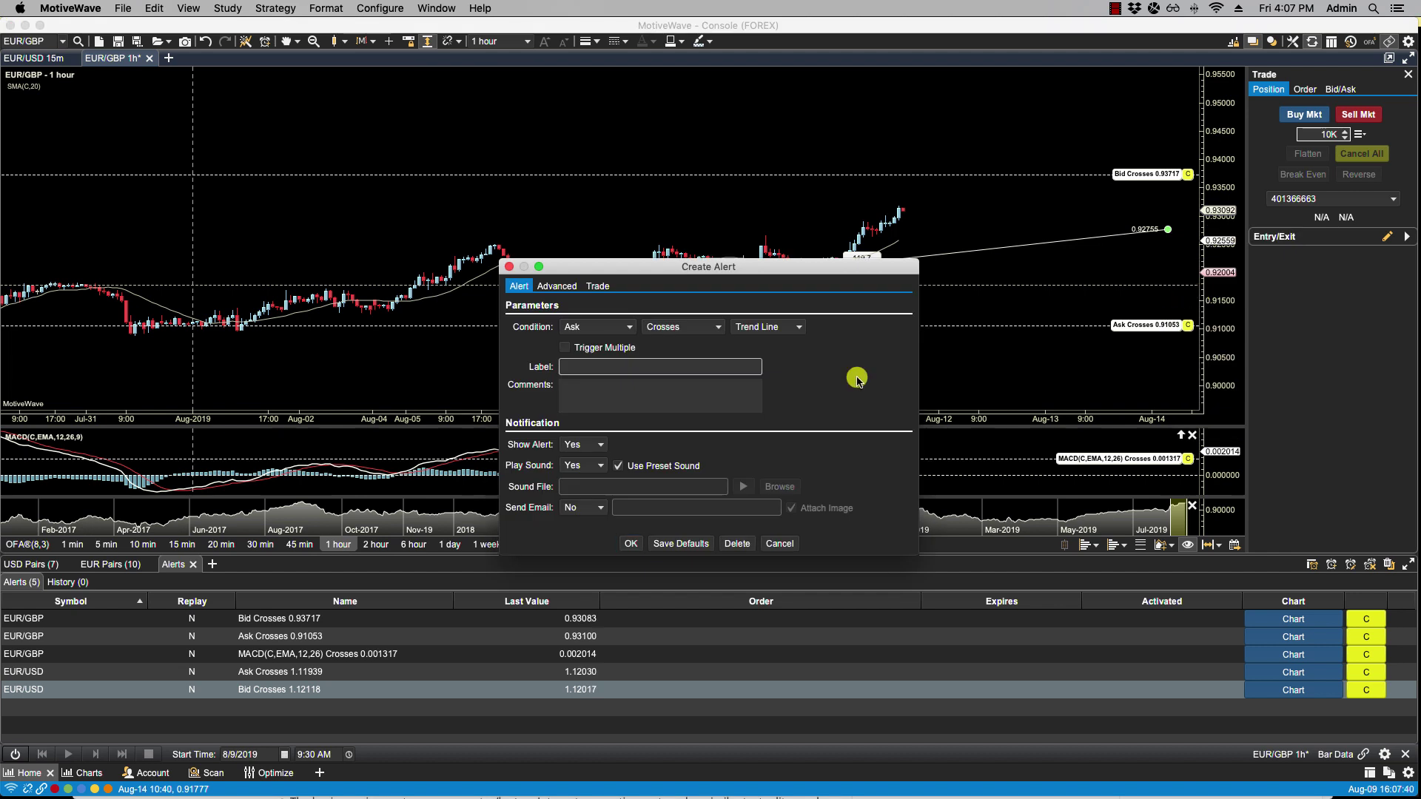
{"action": "left_click", "coordinate": [631, 327]}
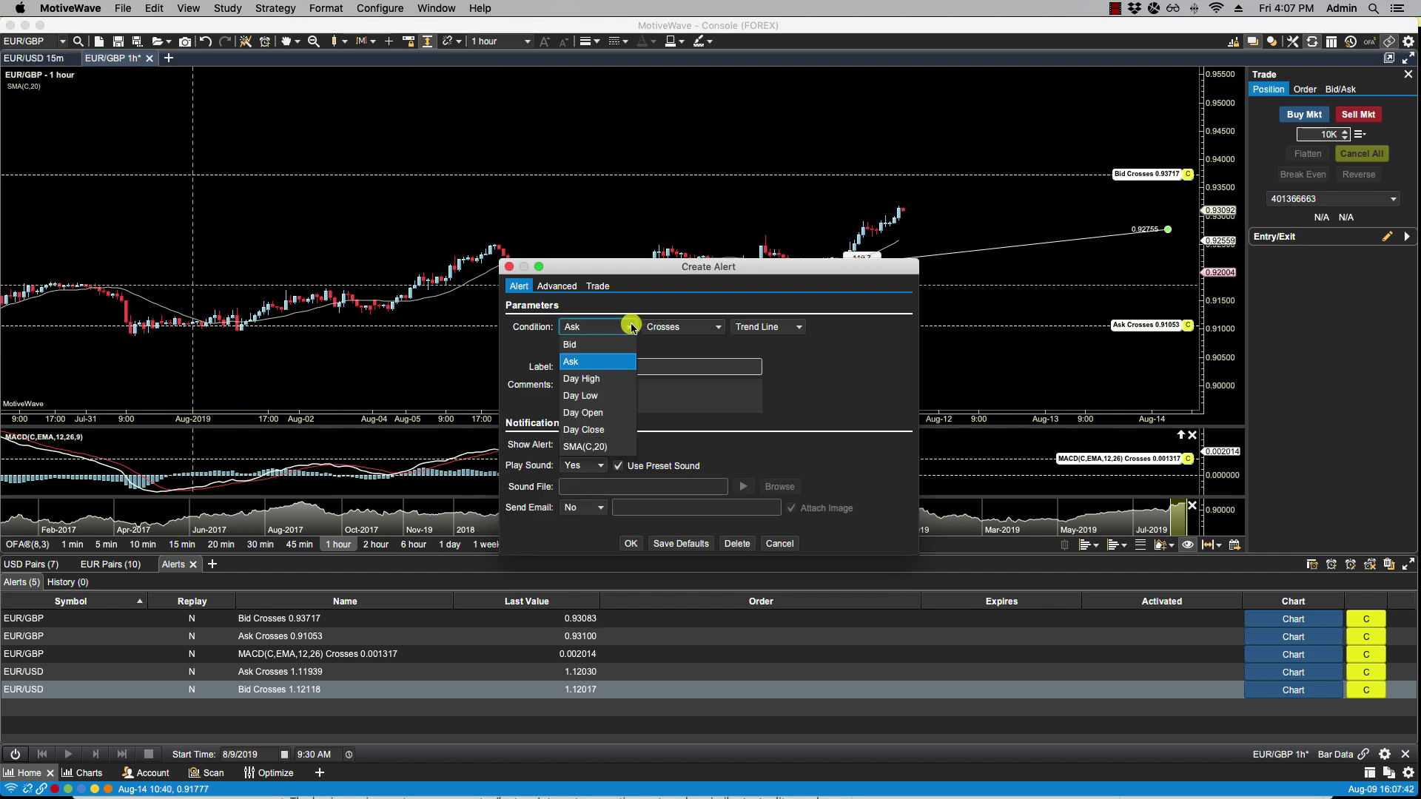
{"action": "left_click", "coordinate": [593, 444]}
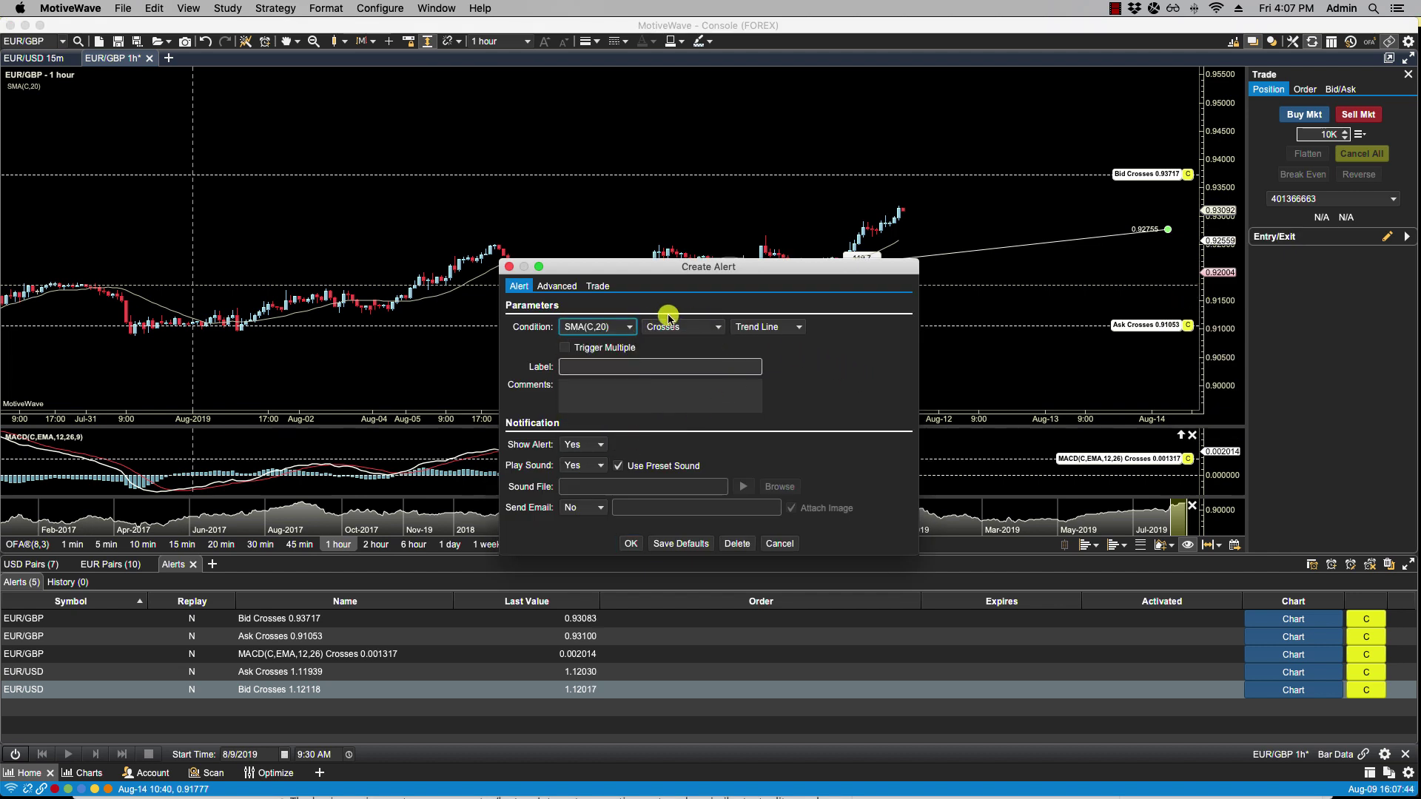
{"action": "left_click", "coordinate": [629, 548]}
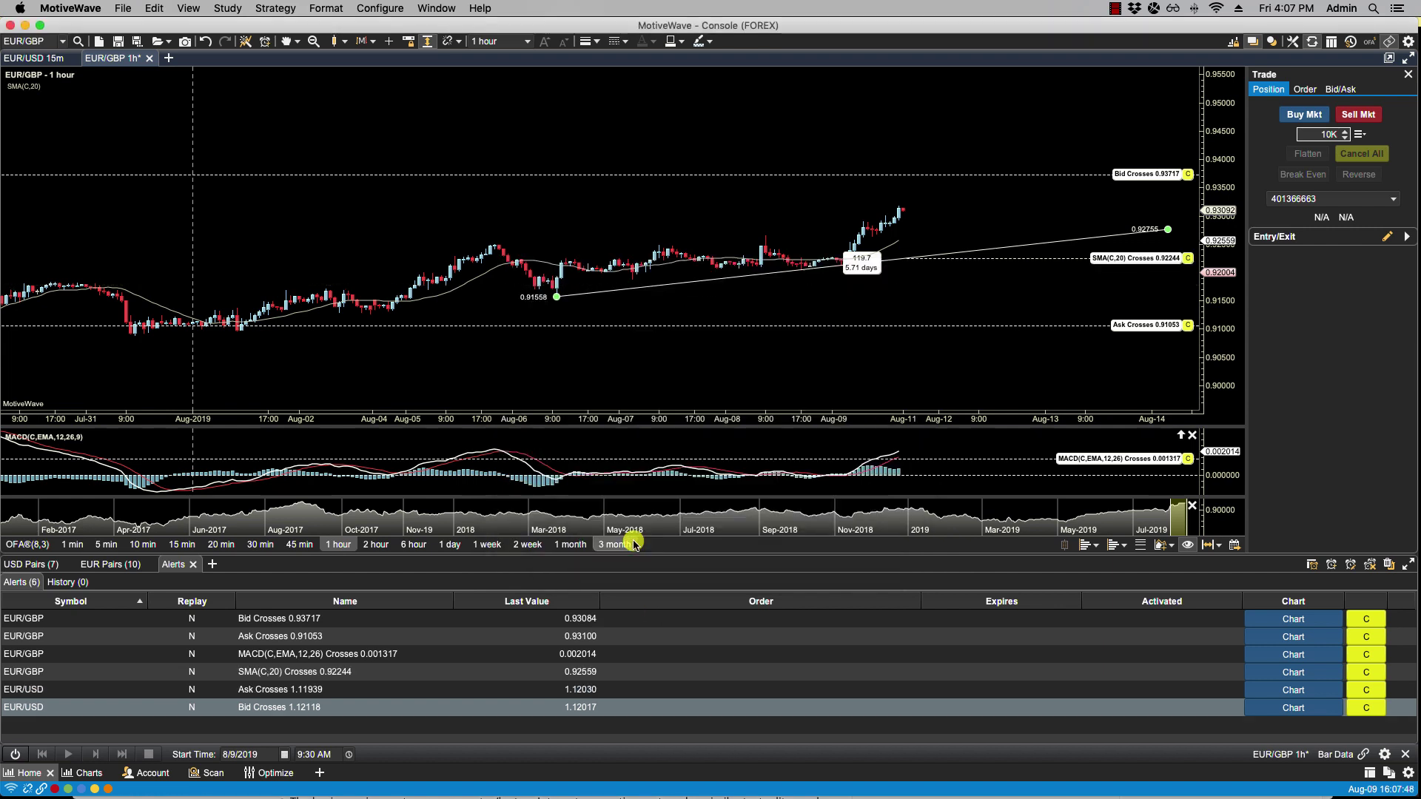